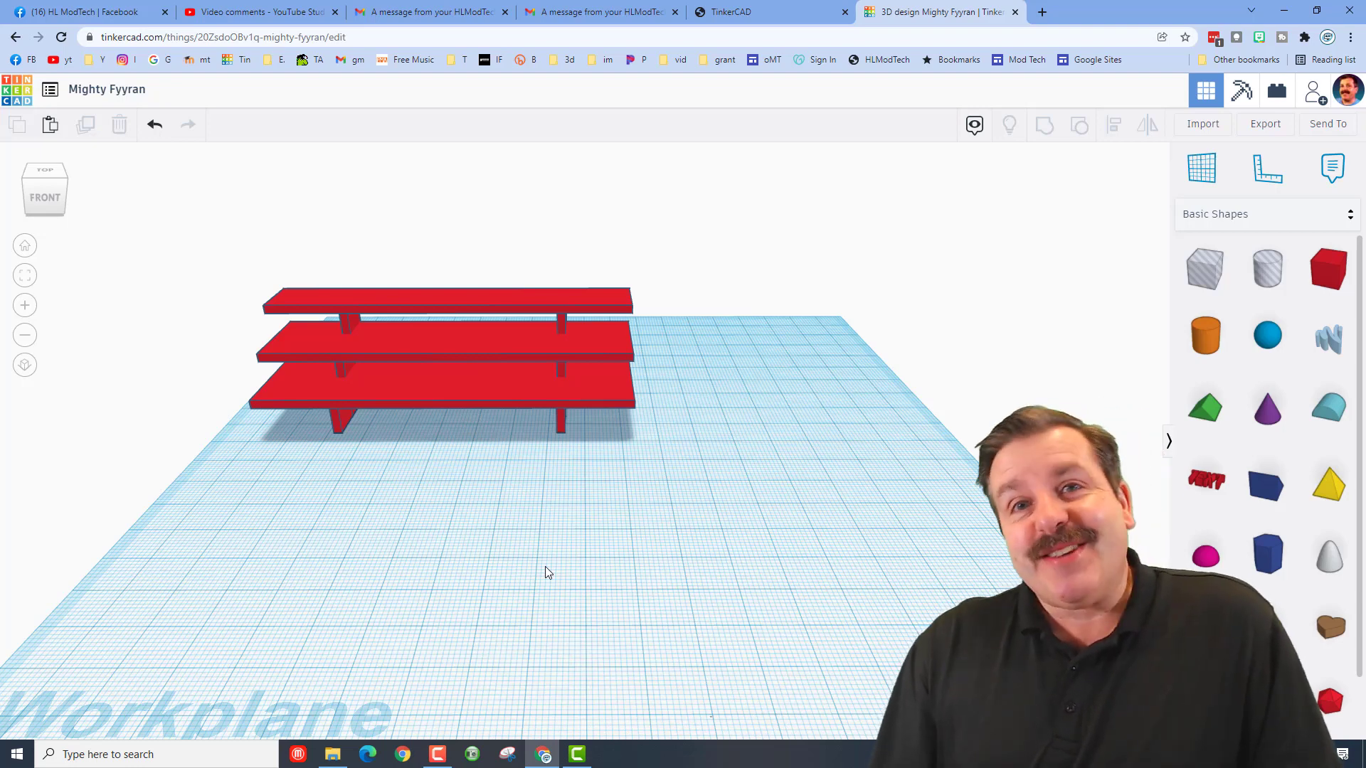
# - Drop a 20 mm Box onto the workplane beside the red three-tier reference stand
pyautogui.moveTo(545, 573); pyautogui.dragTo(1011, 367, button='right')
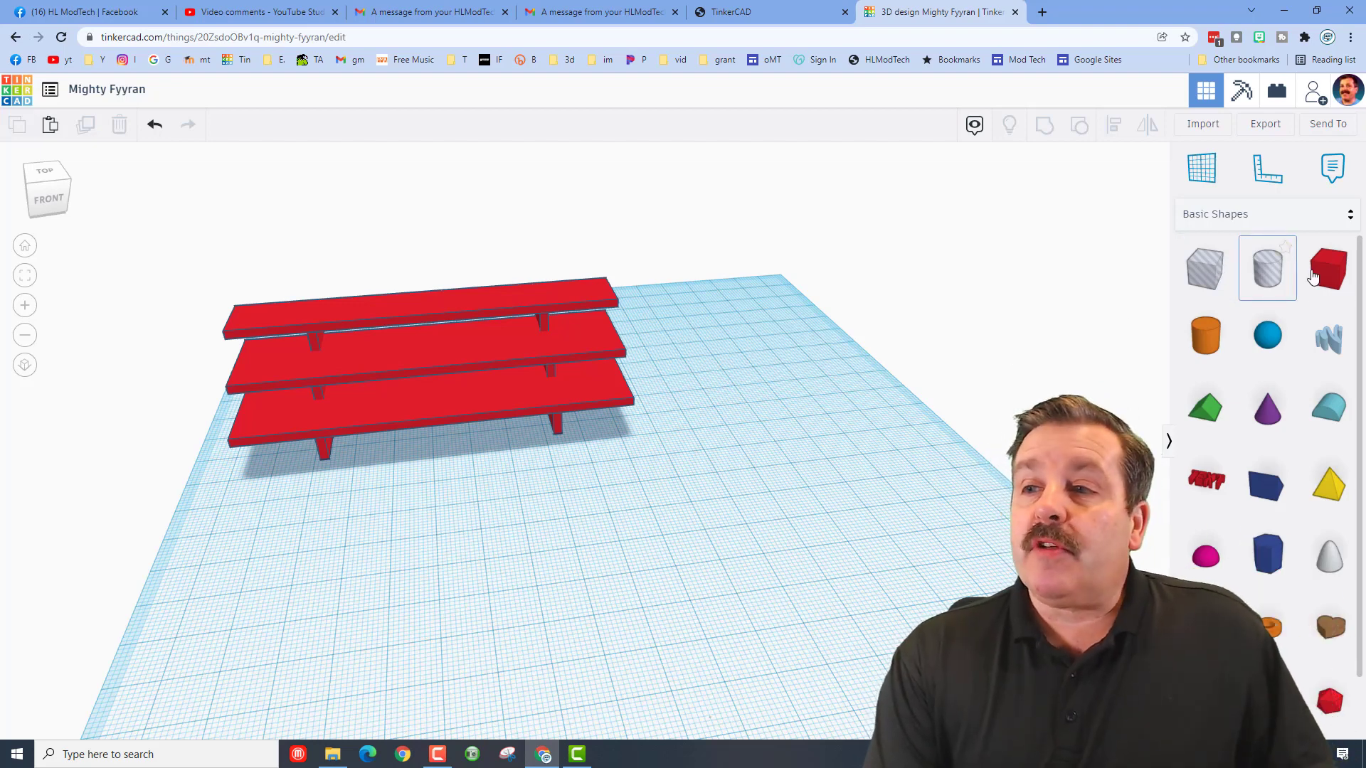
pyautogui.moveTo(1313, 278); pyautogui.dragTo(564, 587)
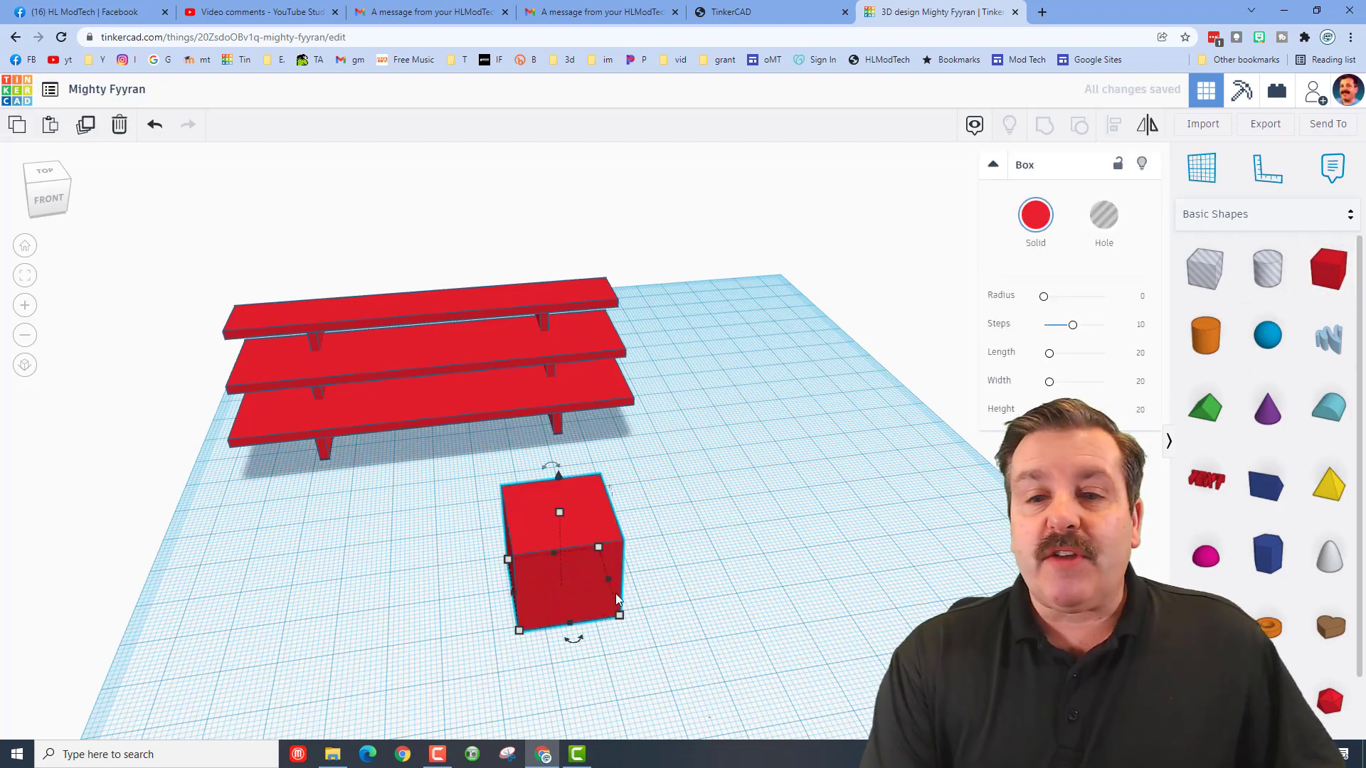
# - Resize the box to 100 mm long, 40 mm wide and 2 mm tall
pyautogui.moveTo(648, 606); pyautogui.dragTo(583, 554, button='right')
pyautogui.moveTo(587, 552); pyautogui.dragTo(755, 548)
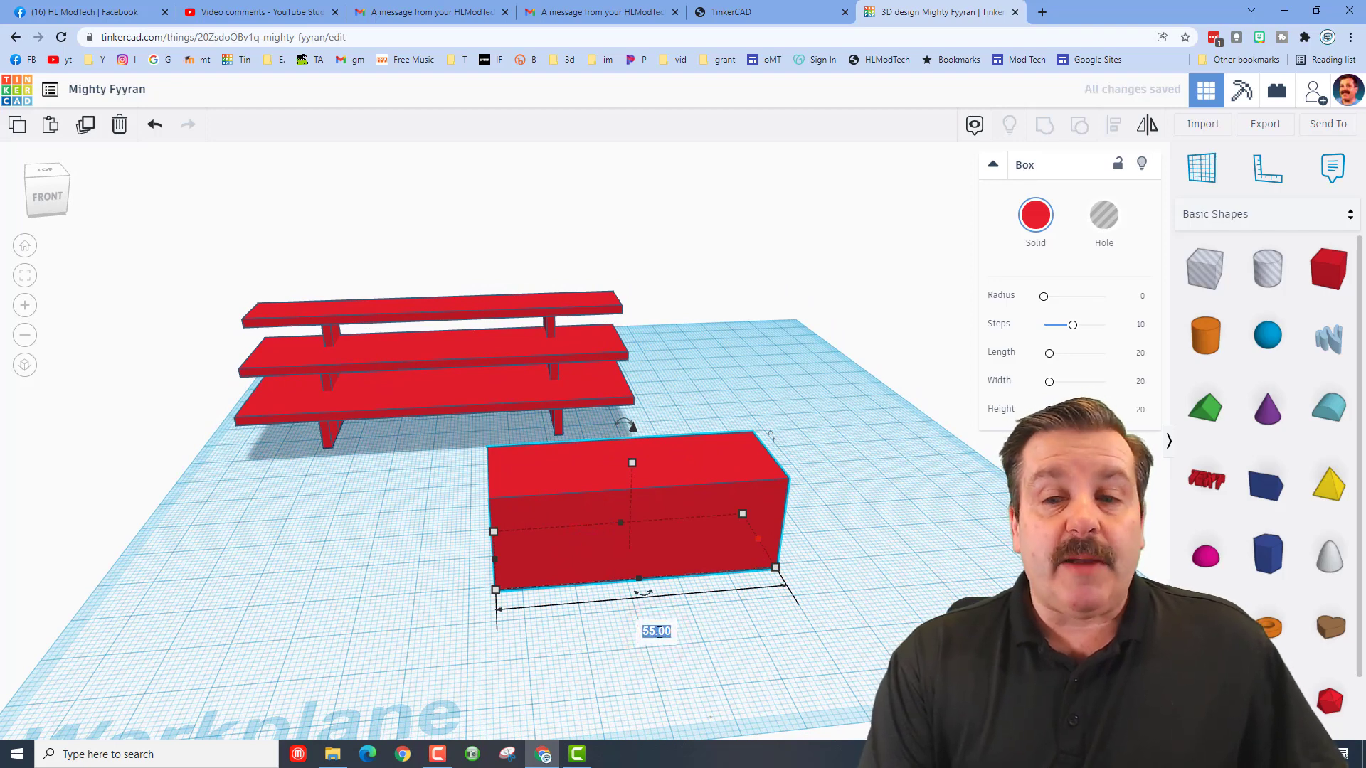
pyautogui.click(776, 567)
pyautogui.click(658, 630)
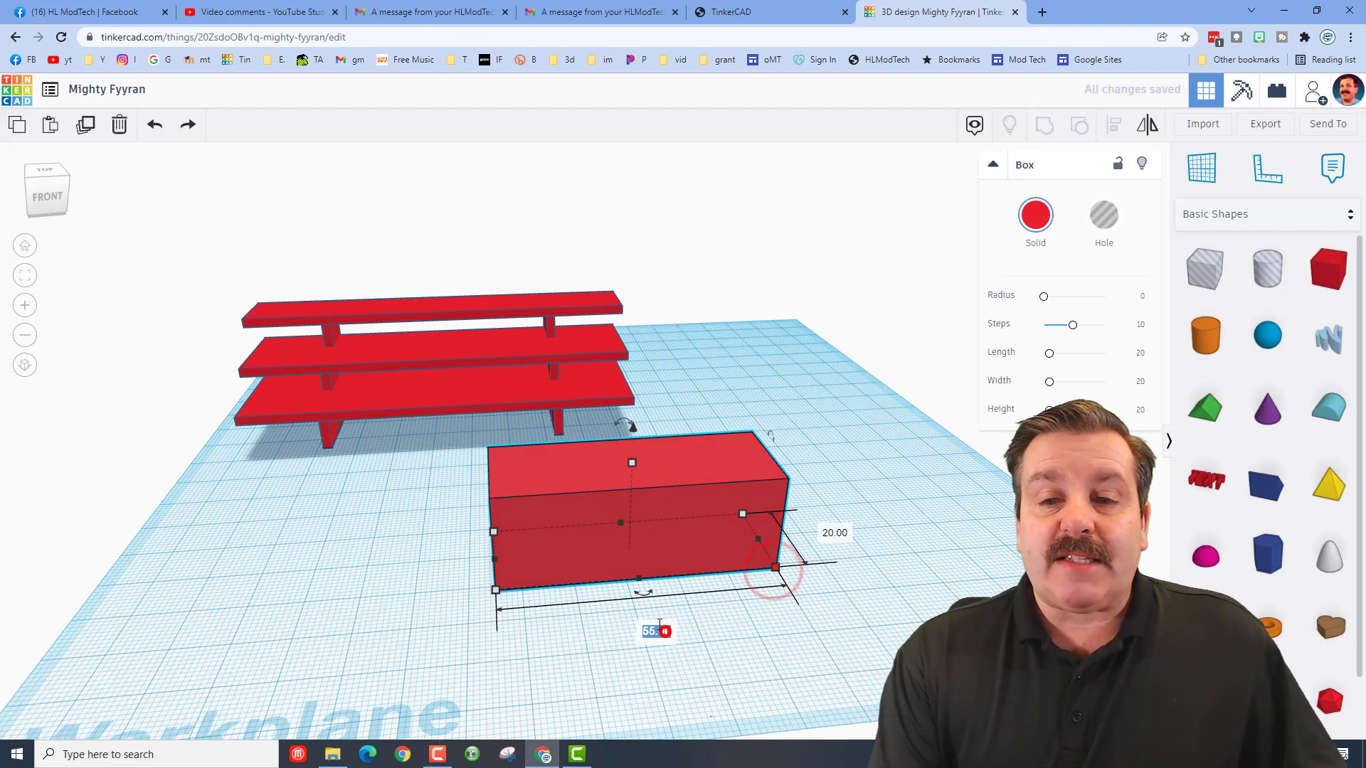
pyautogui.write('100')
pyautogui.press('Return')
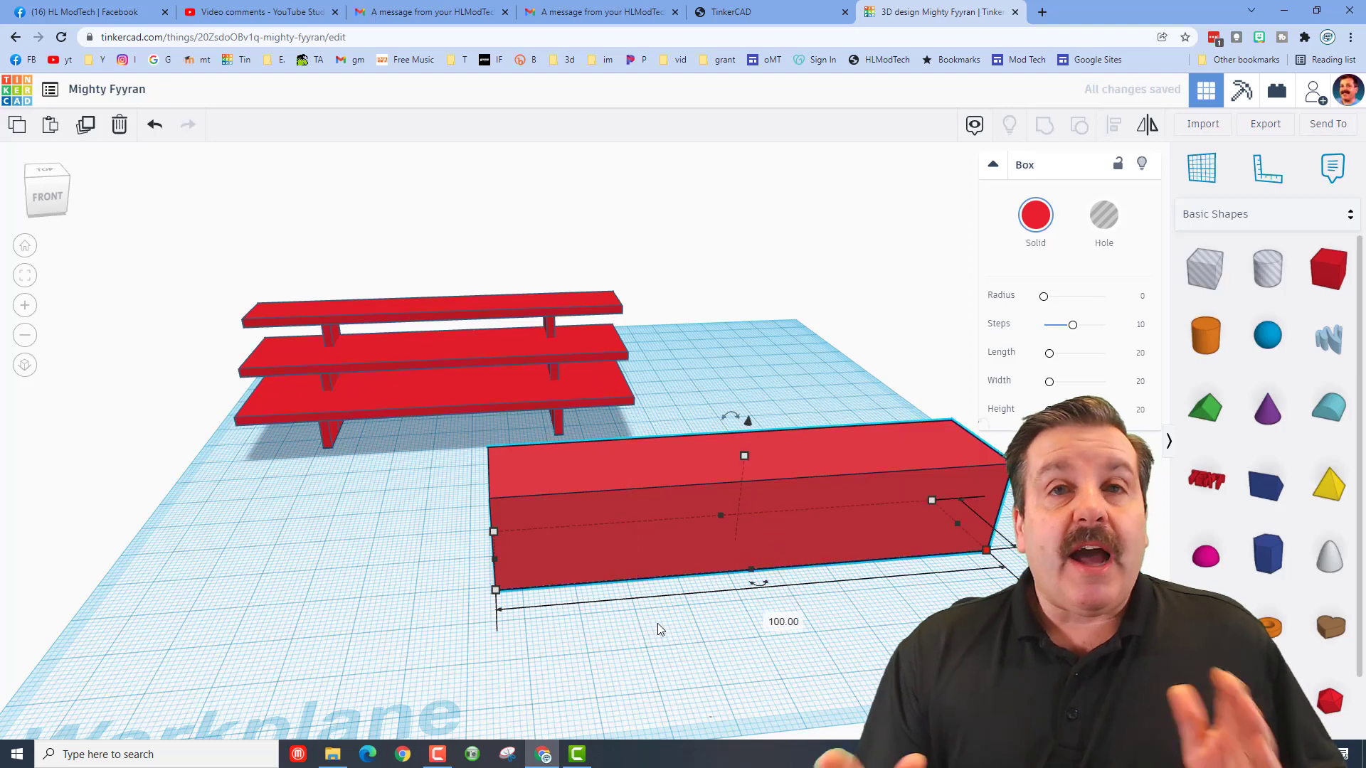
pyautogui.click(744, 455)
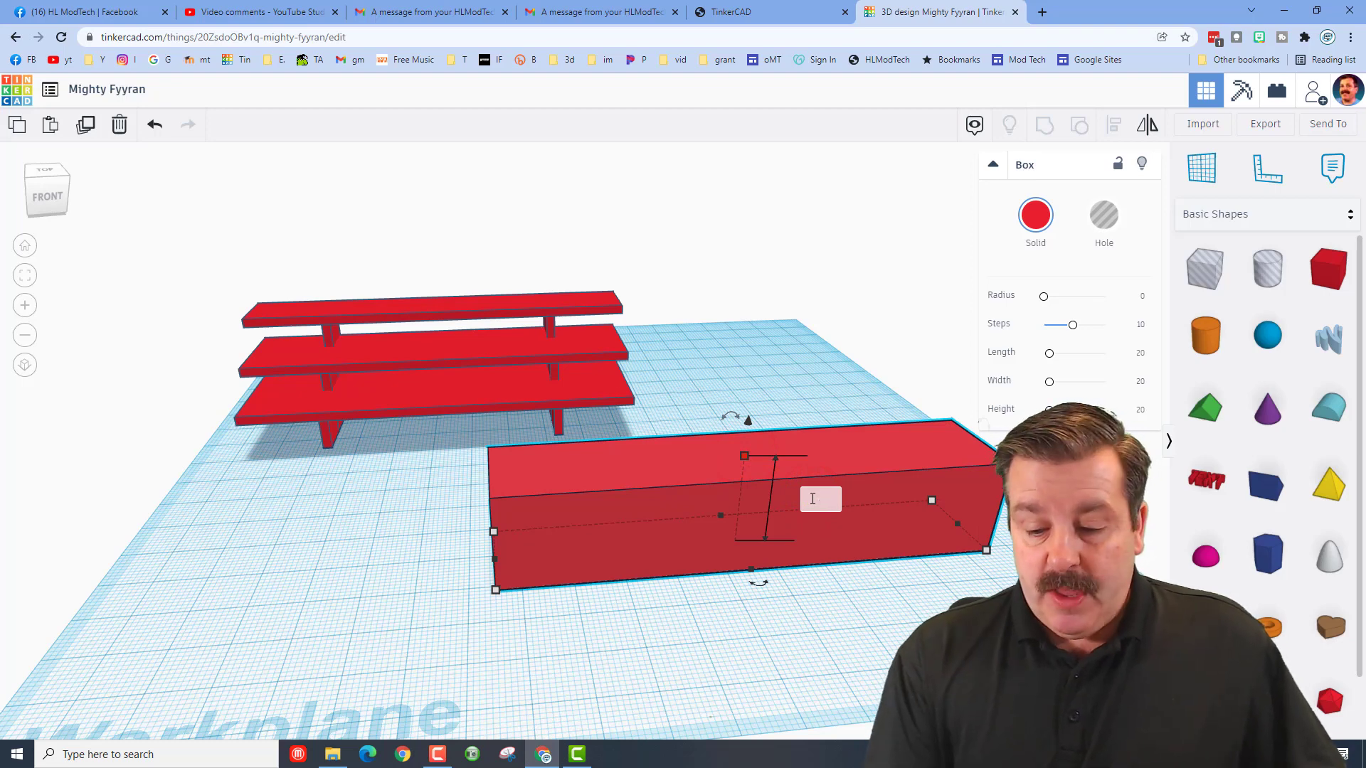
pyautogui.write('2')
pyautogui.press('Return')
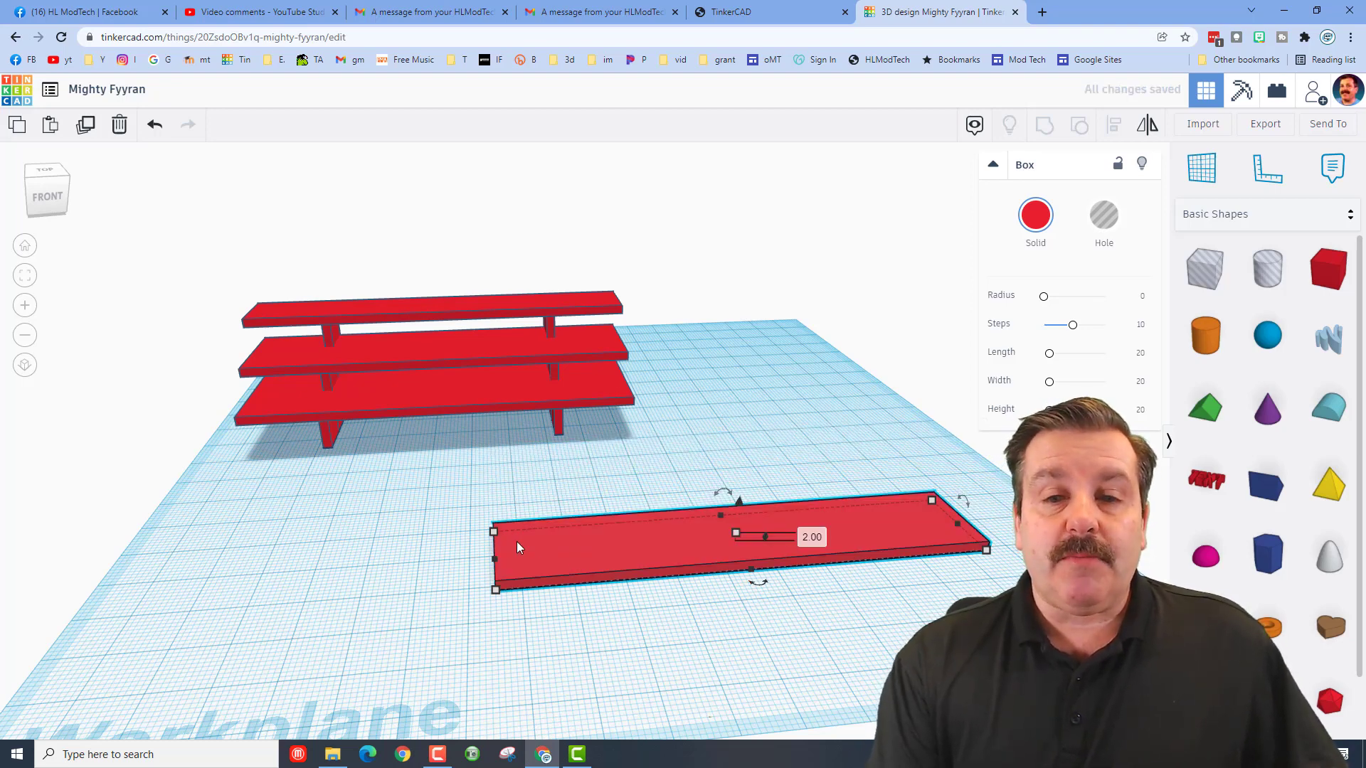
pyautogui.click(494, 531)
pyautogui.click(402, 566)
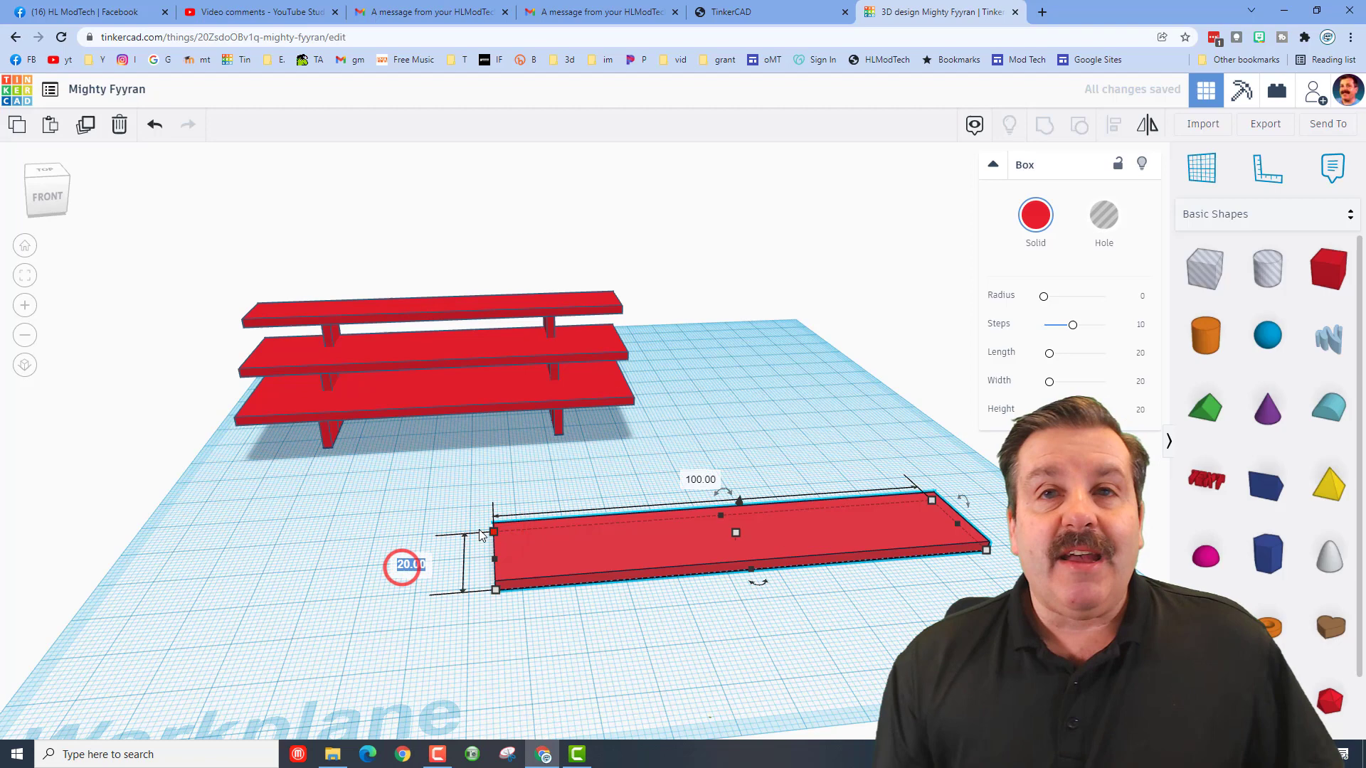
pyautogui.write('40')
pyautogui.press('Return')
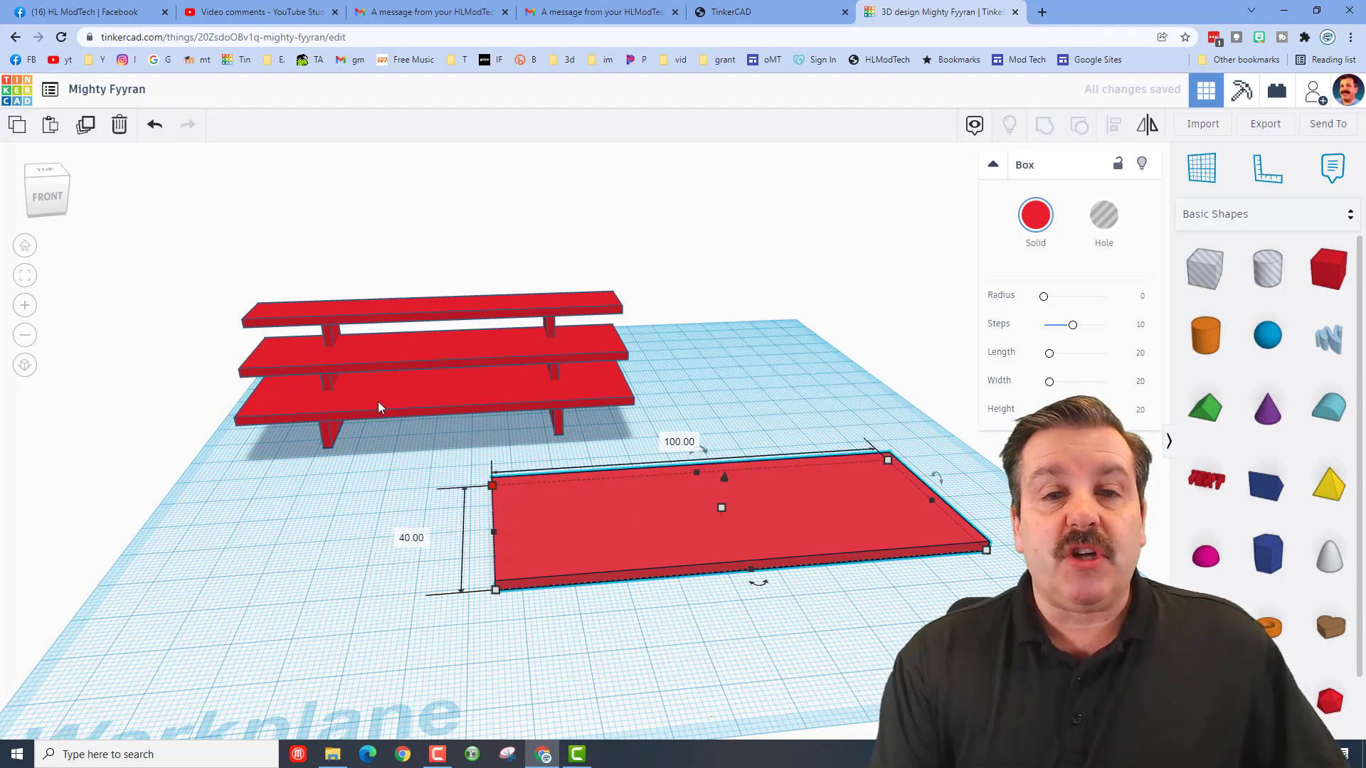
# - Duplicate the board and move the copy back and to the left
pyautogui.click(625, 664)
pyautogui.moveTo(623, 651); pyautogui.dragTo(569, 552, button='right')
pyautogui.click(569, 552)
pyautogui.moveTo(511, 605); pyautogui.dragTo(496, 610)
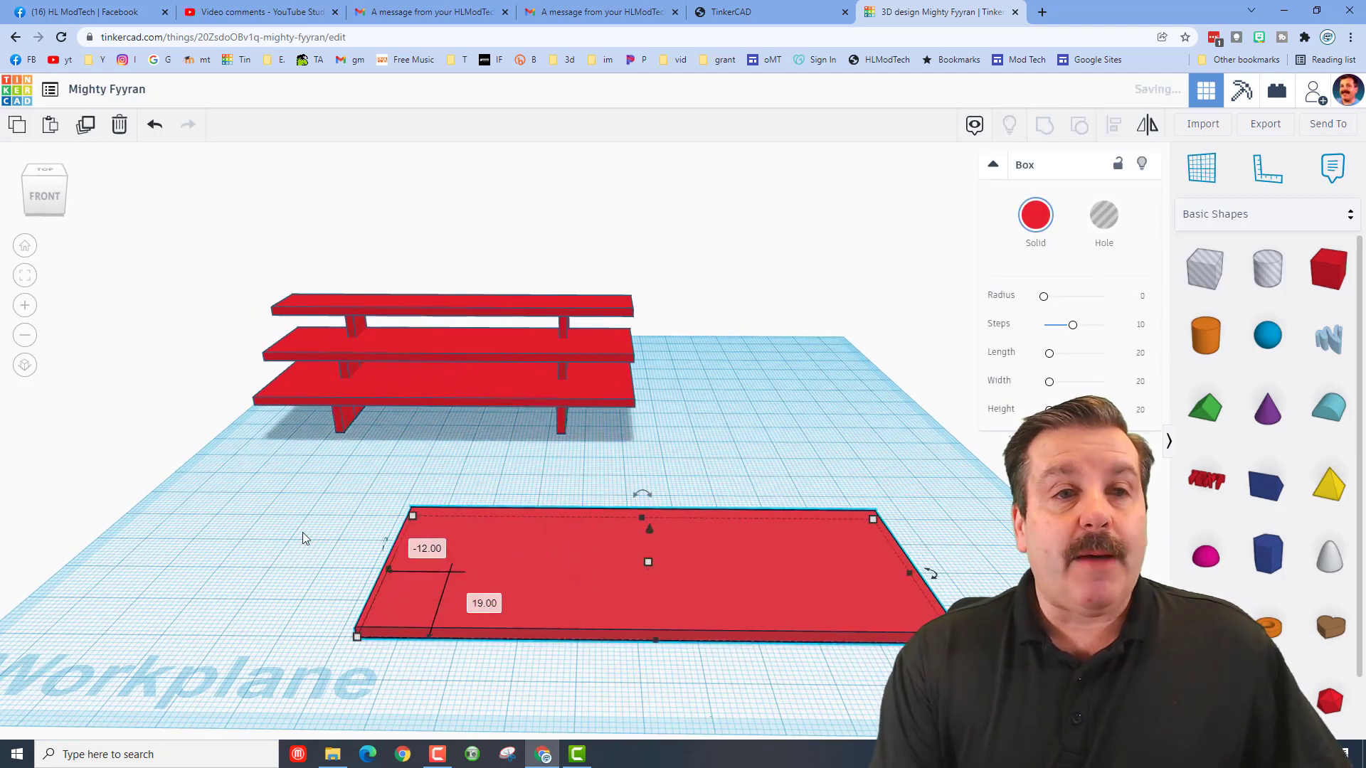
pyautogui.click(78, 132)
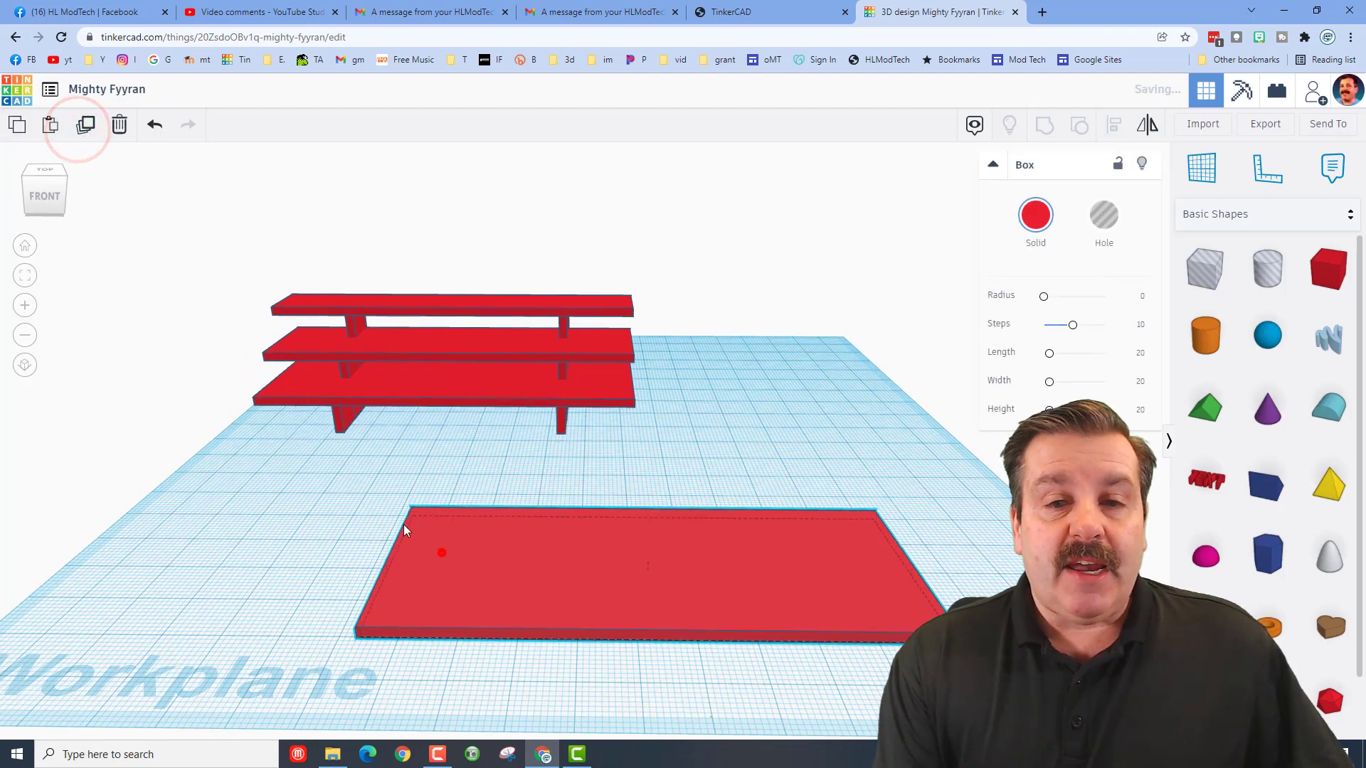
pyautogui.moveTo(403, 523); pyautogui.dragTo(332, 349)
pyautogui.click(411, 359)
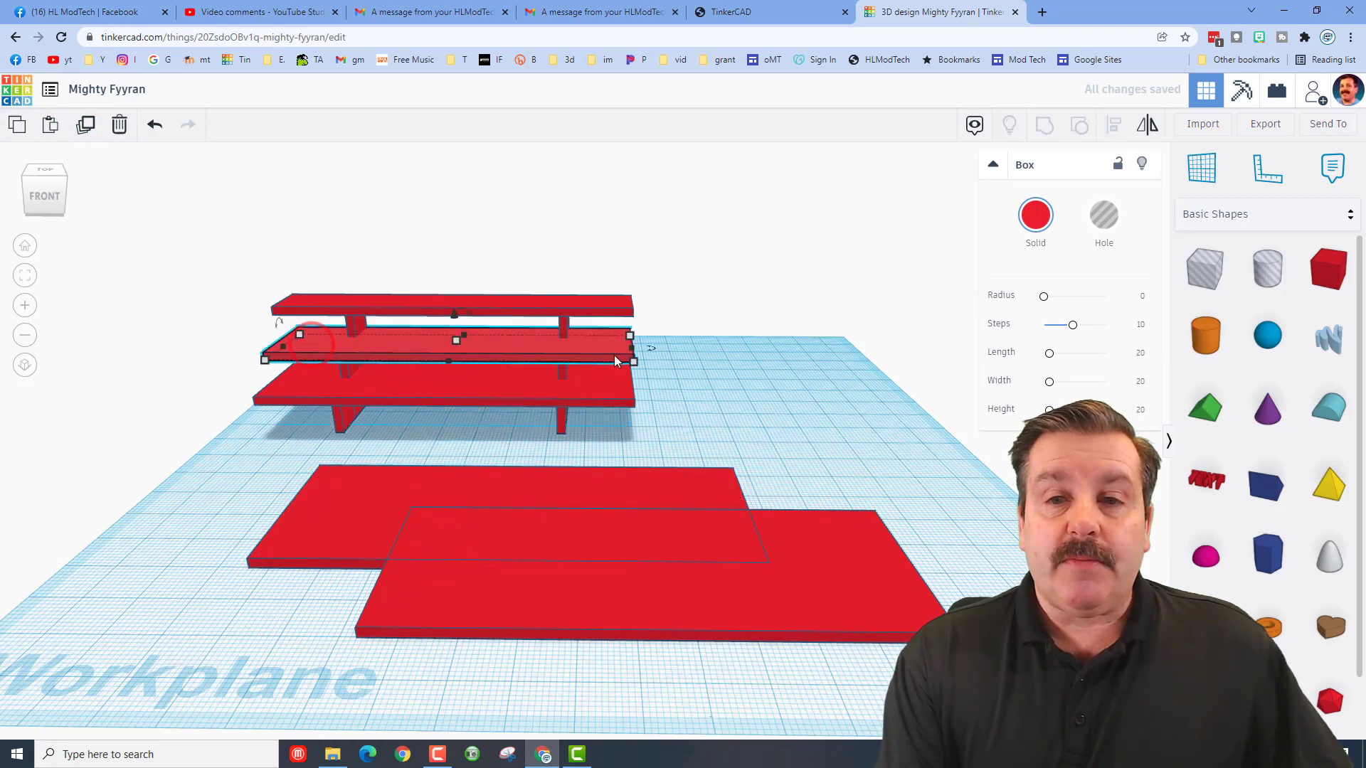
# - Set the copied board's width to 25 mm
pyautogui.click(279, 545)
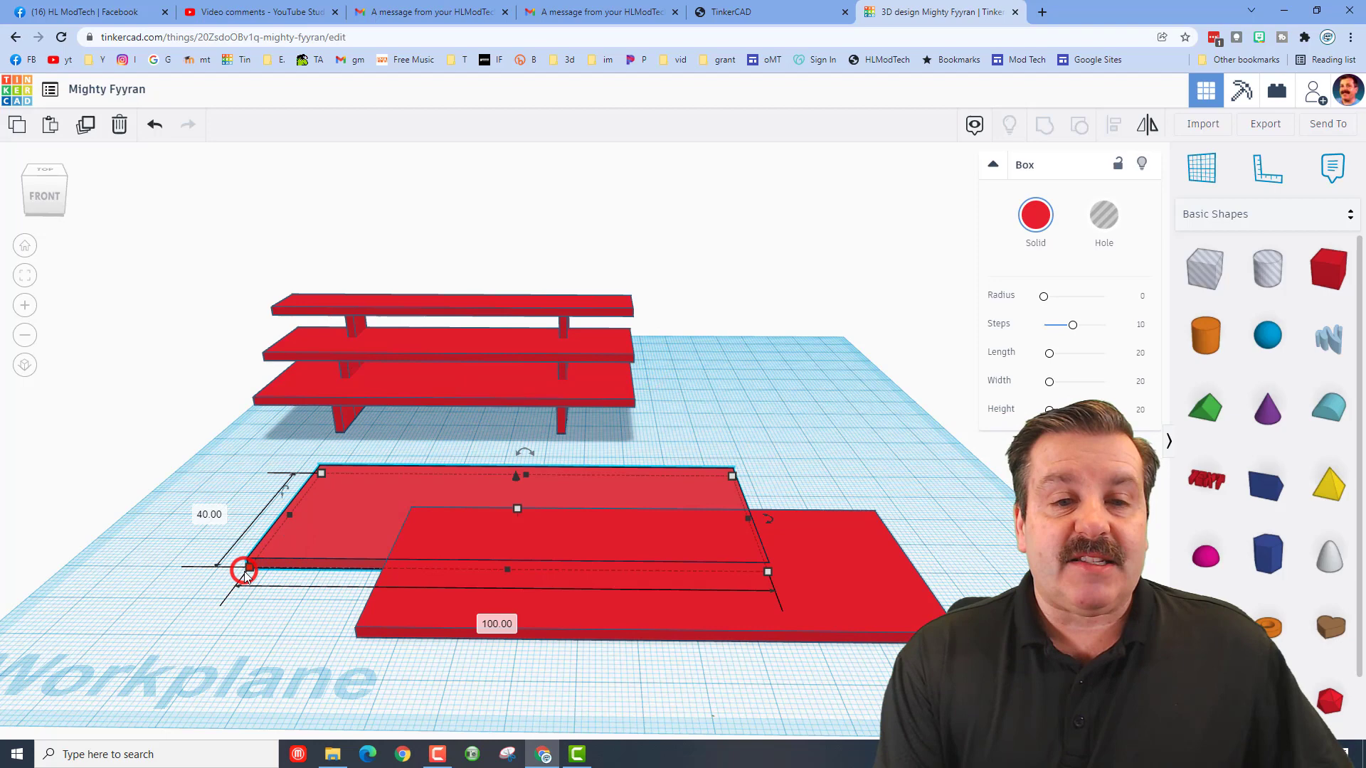
pyautogui.click(206, 514)
pyautogui.write('25')
pyautogui.press('Return')
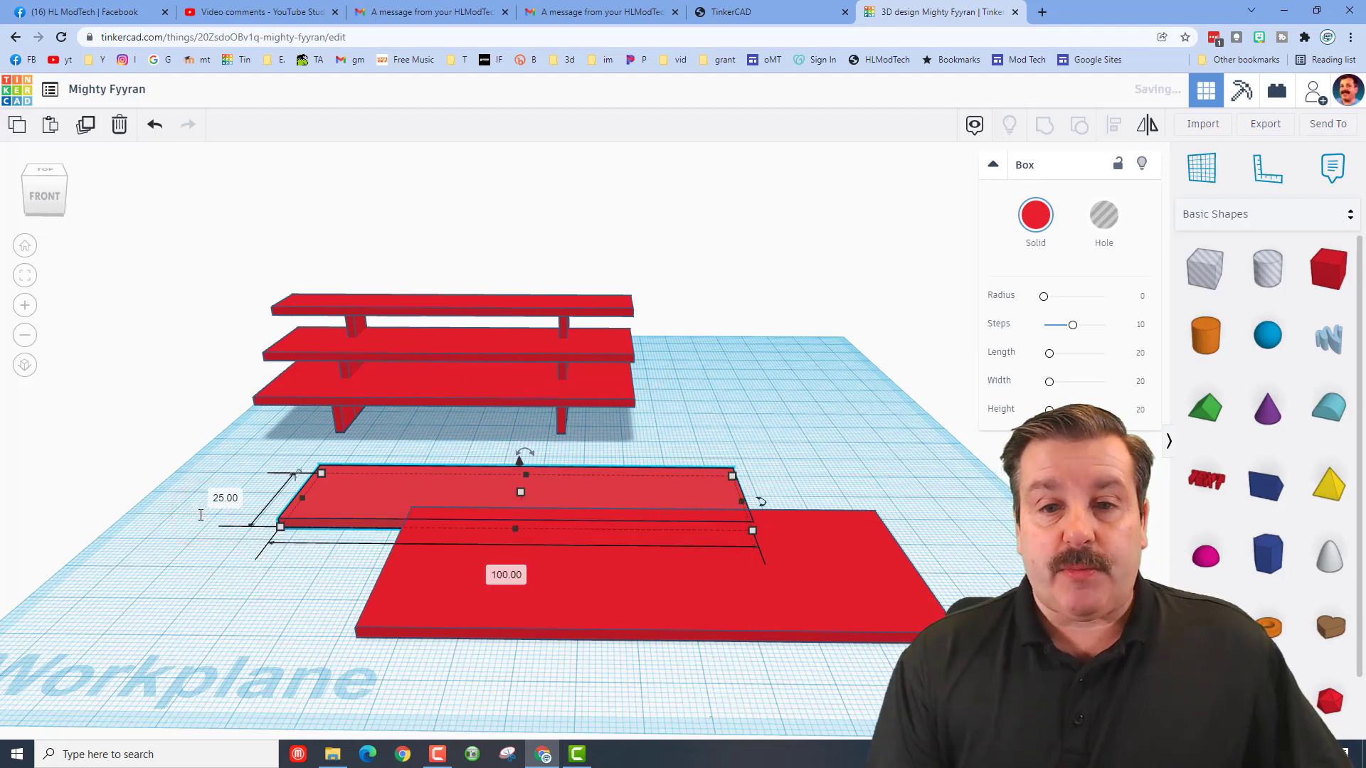
pyautogui.moveTo(512, 532); pyautogui.dragTo(462, 583)
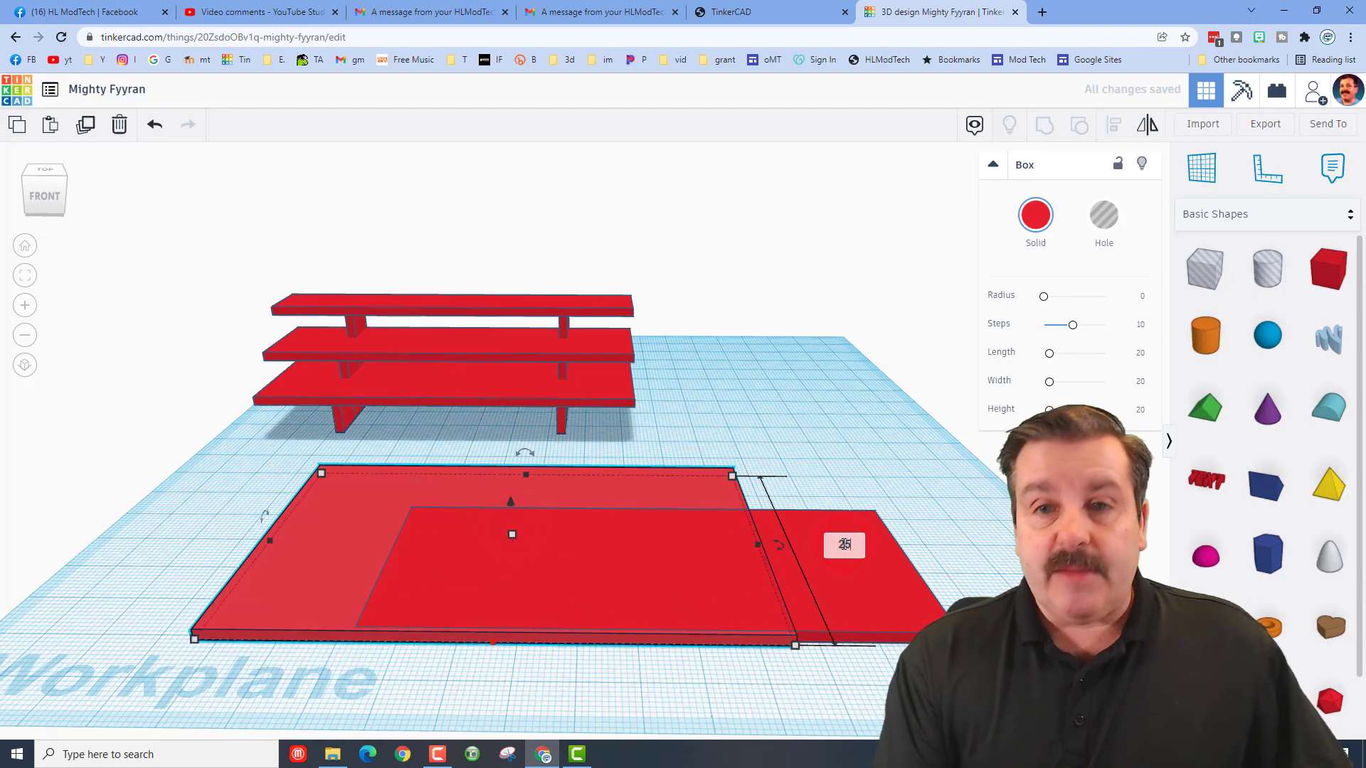
pyautogui.press('Return')
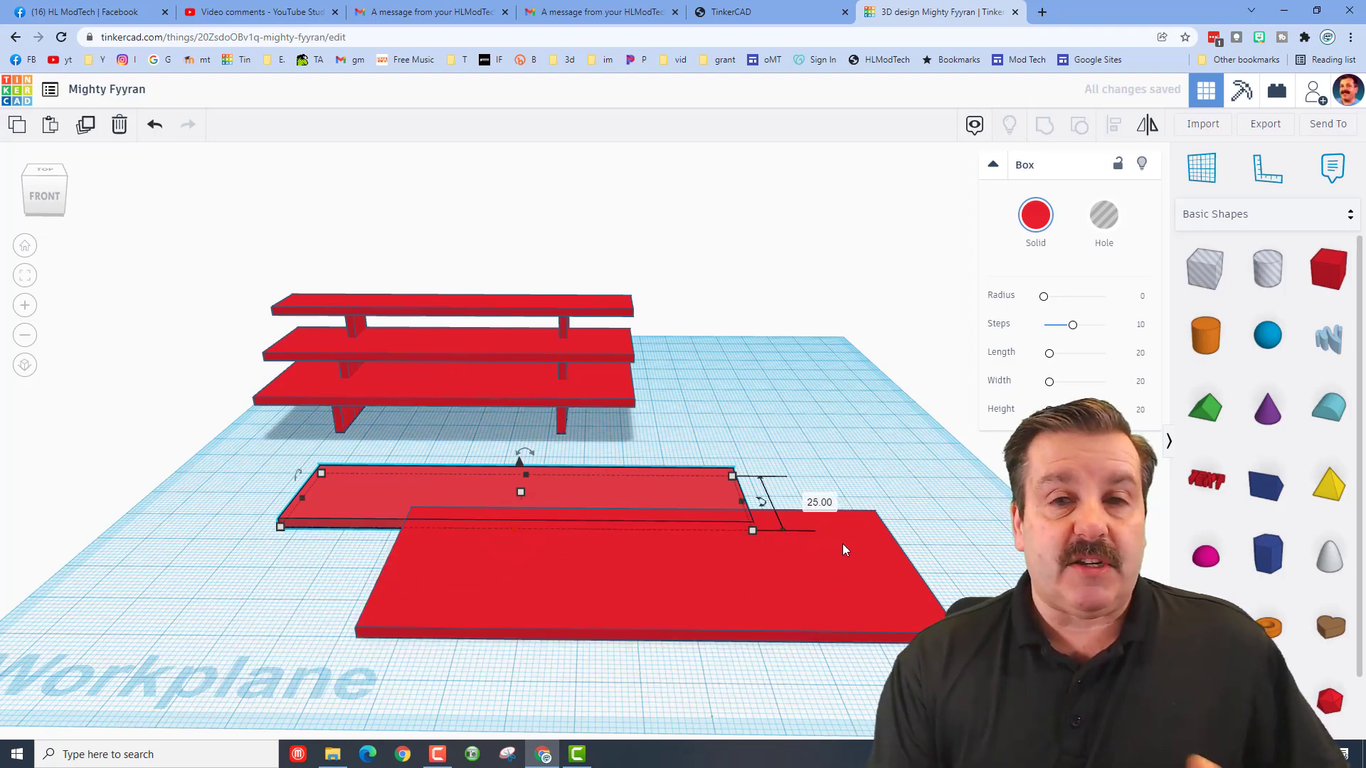
pyautogui.click(321, 598)
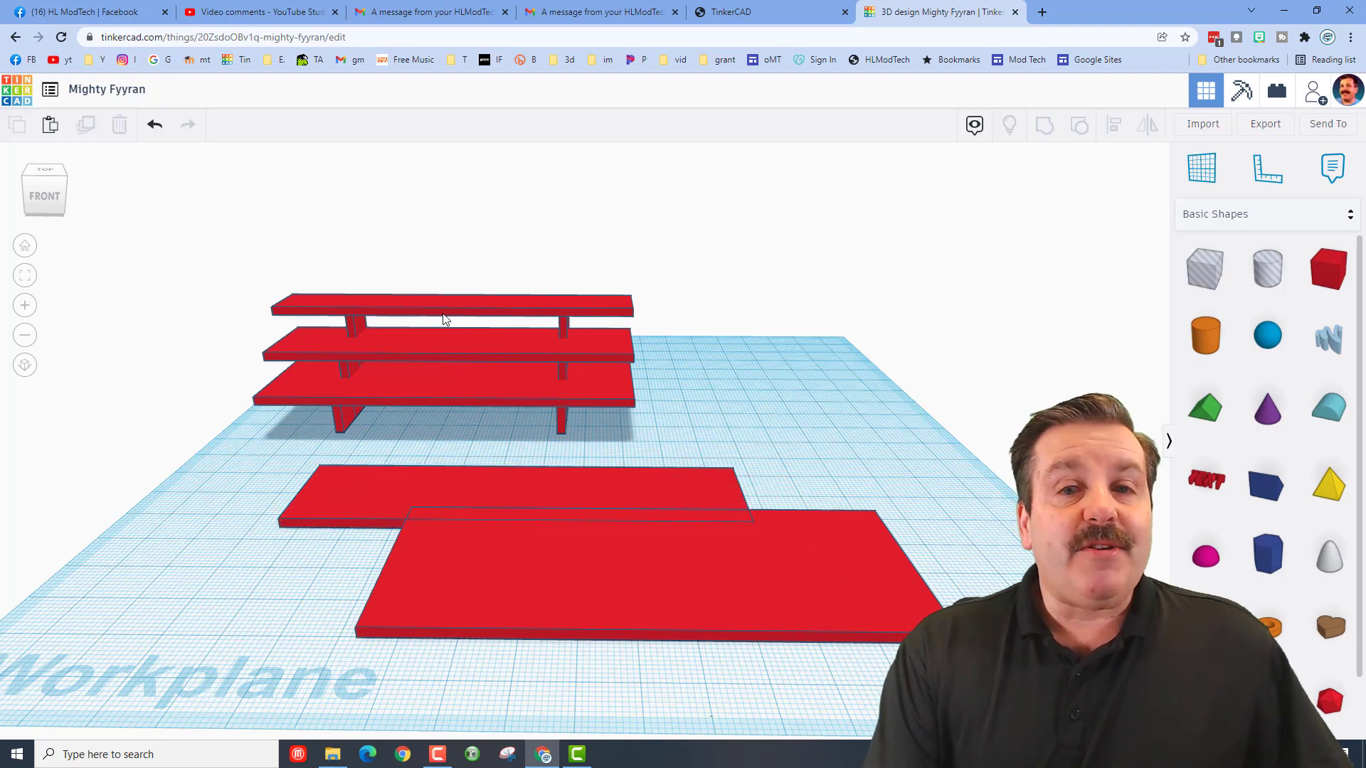
# - Duplicate the 25 mm board and move the copy forward and to the left
pyautogui.click(445, 304)
pyautogui.hotkey('ctrl', 'd')
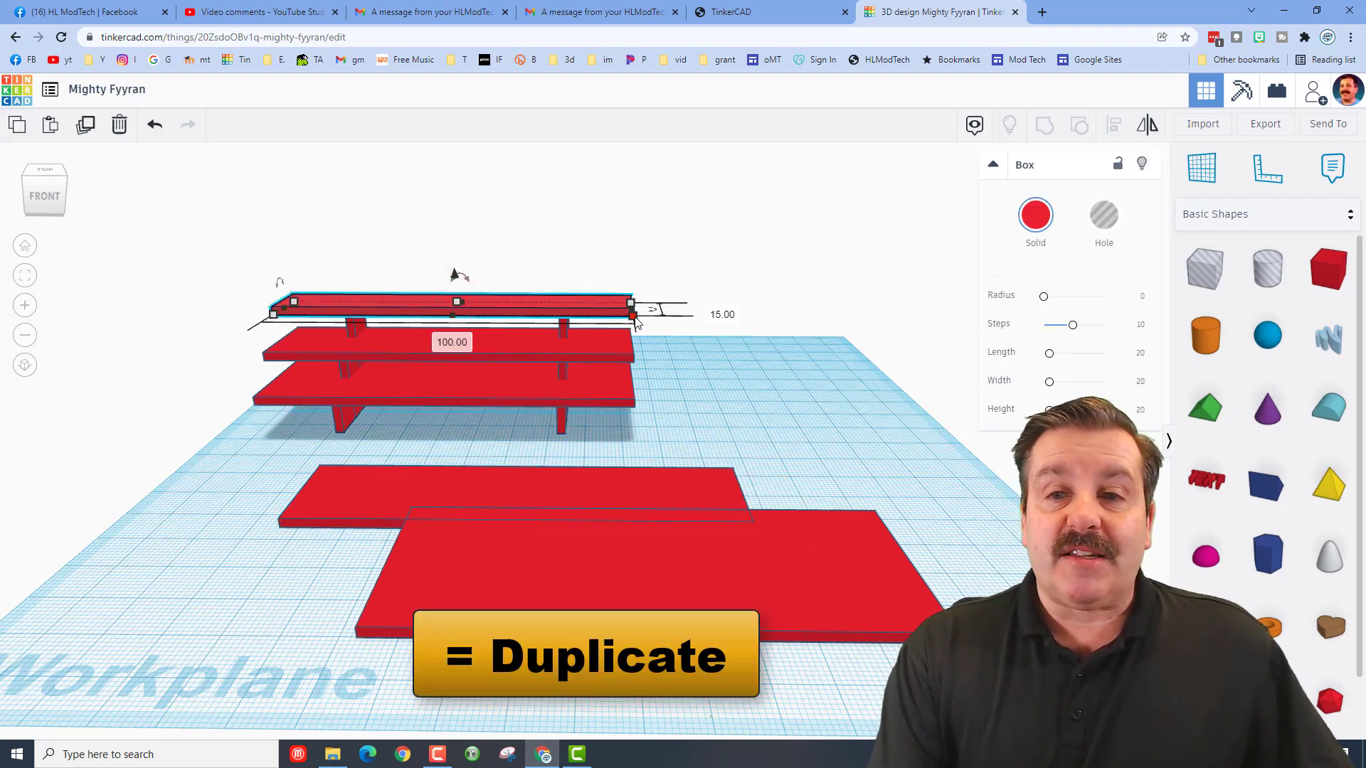
pyautogui.click(322, 545)
pyautogui.click(333, 500)
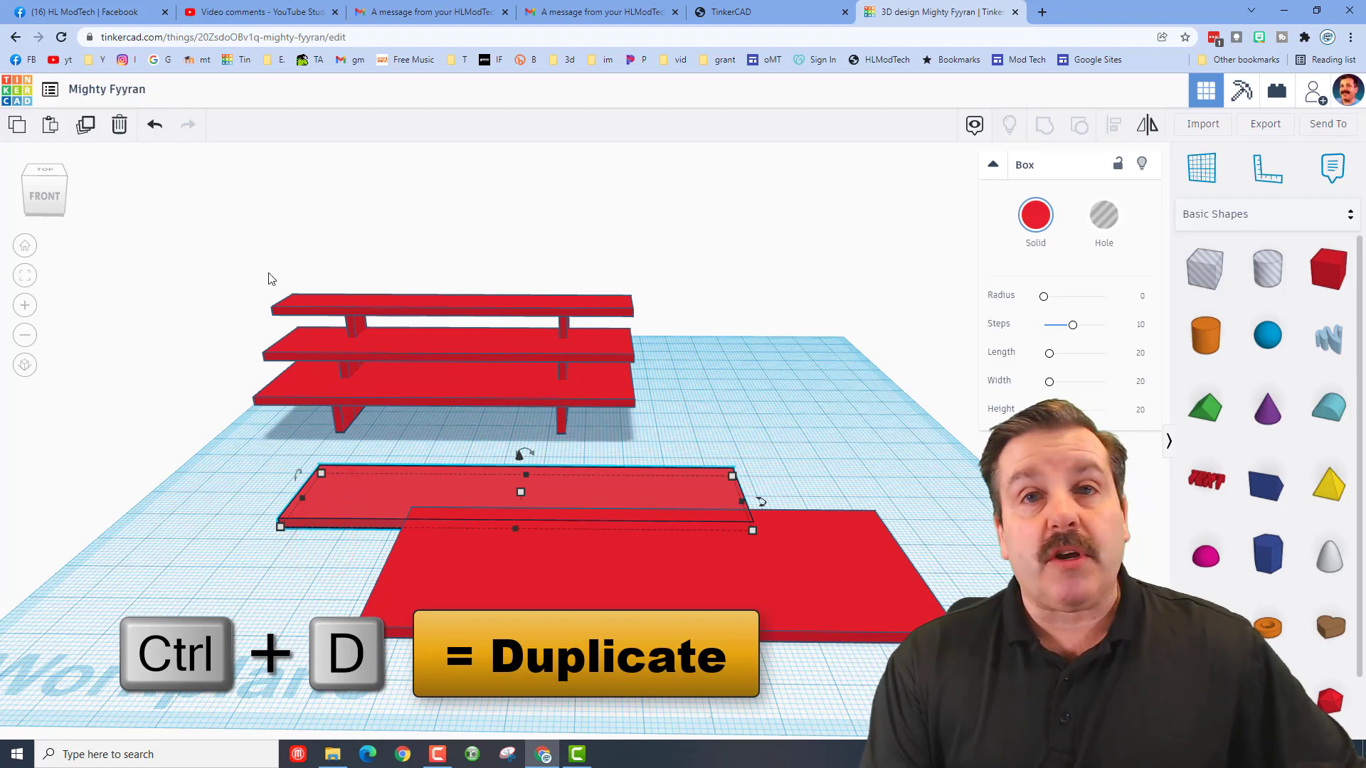
pyautogui.click(221, 274)
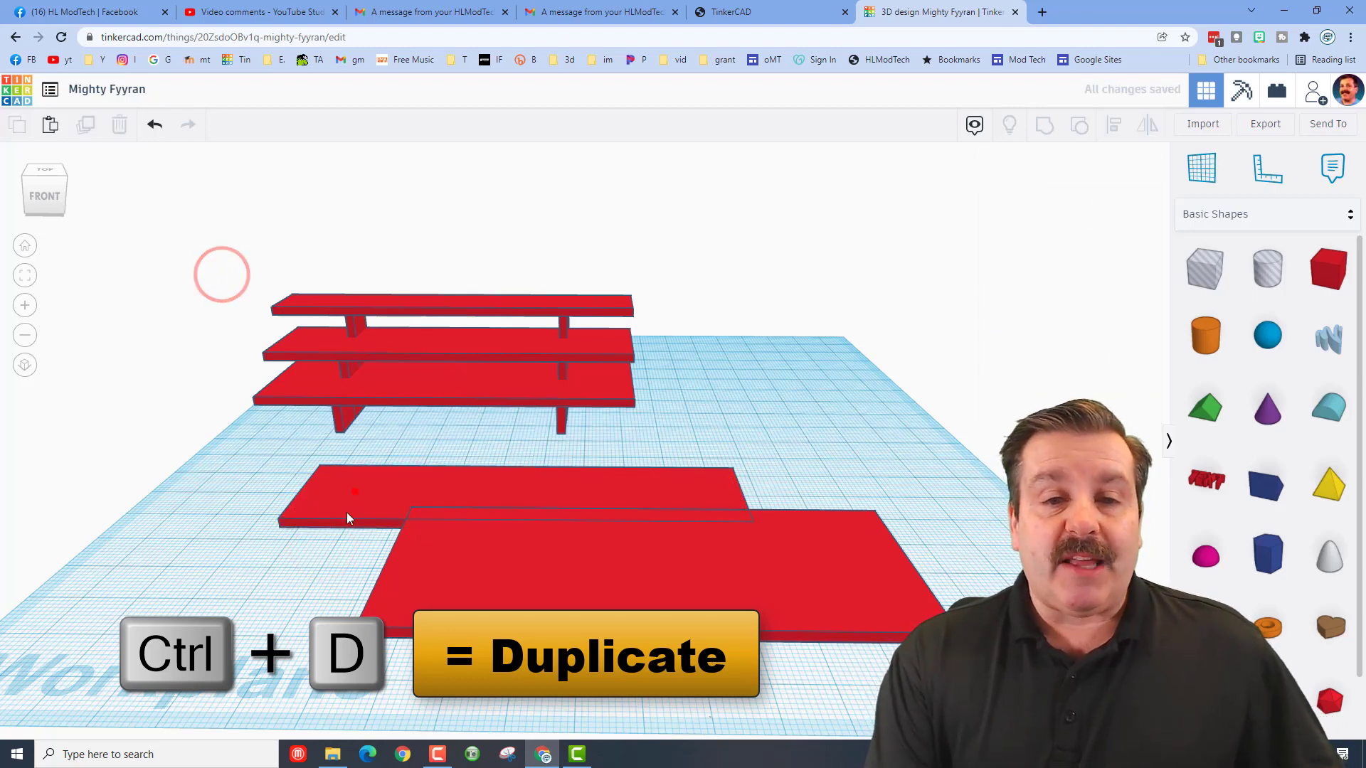
pyautogui.moveTo(347, 512); pyautogui.dragTo(269, 580)
pyautogui.click(168, 633)
# - Set the new board's width to 15 mm
pyautogui.click(242, 582)
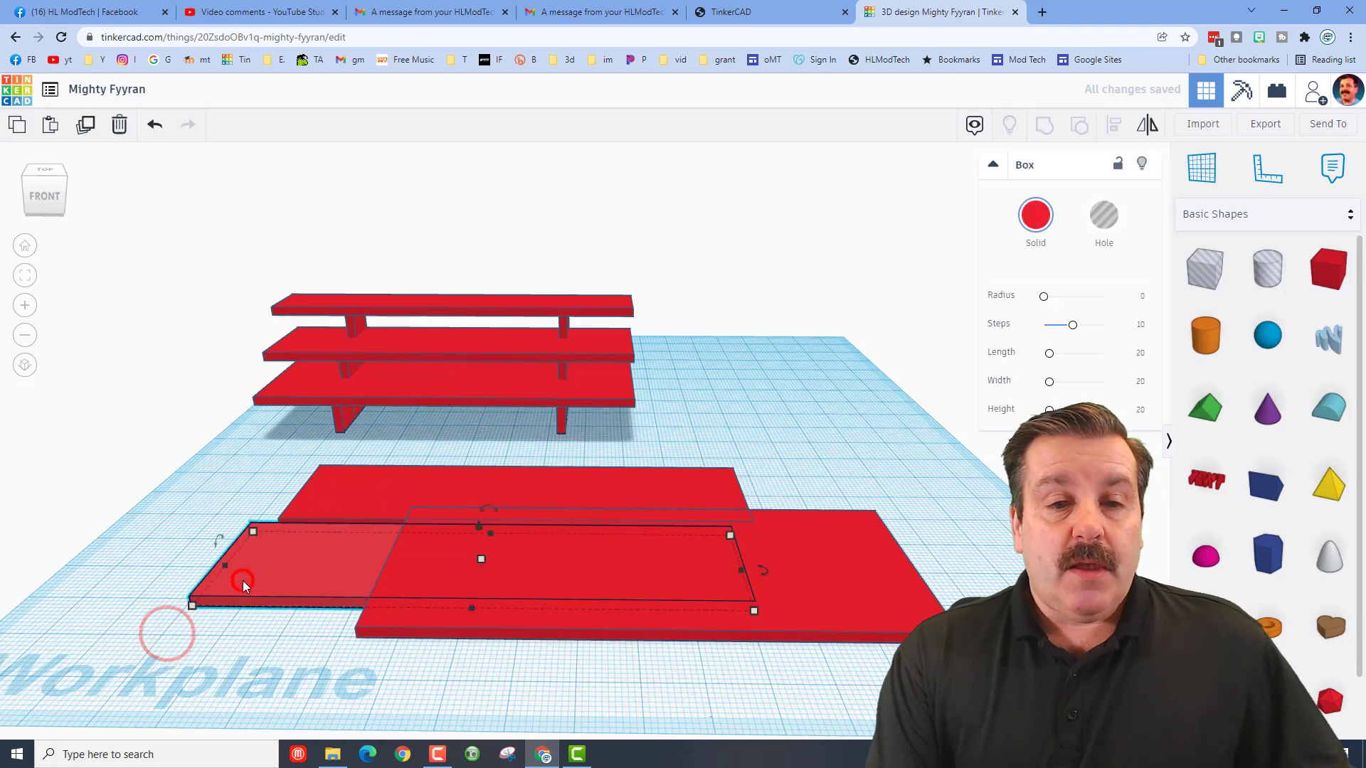
pyautogui.click(253, 528)
pyautogui.click(142, 563)
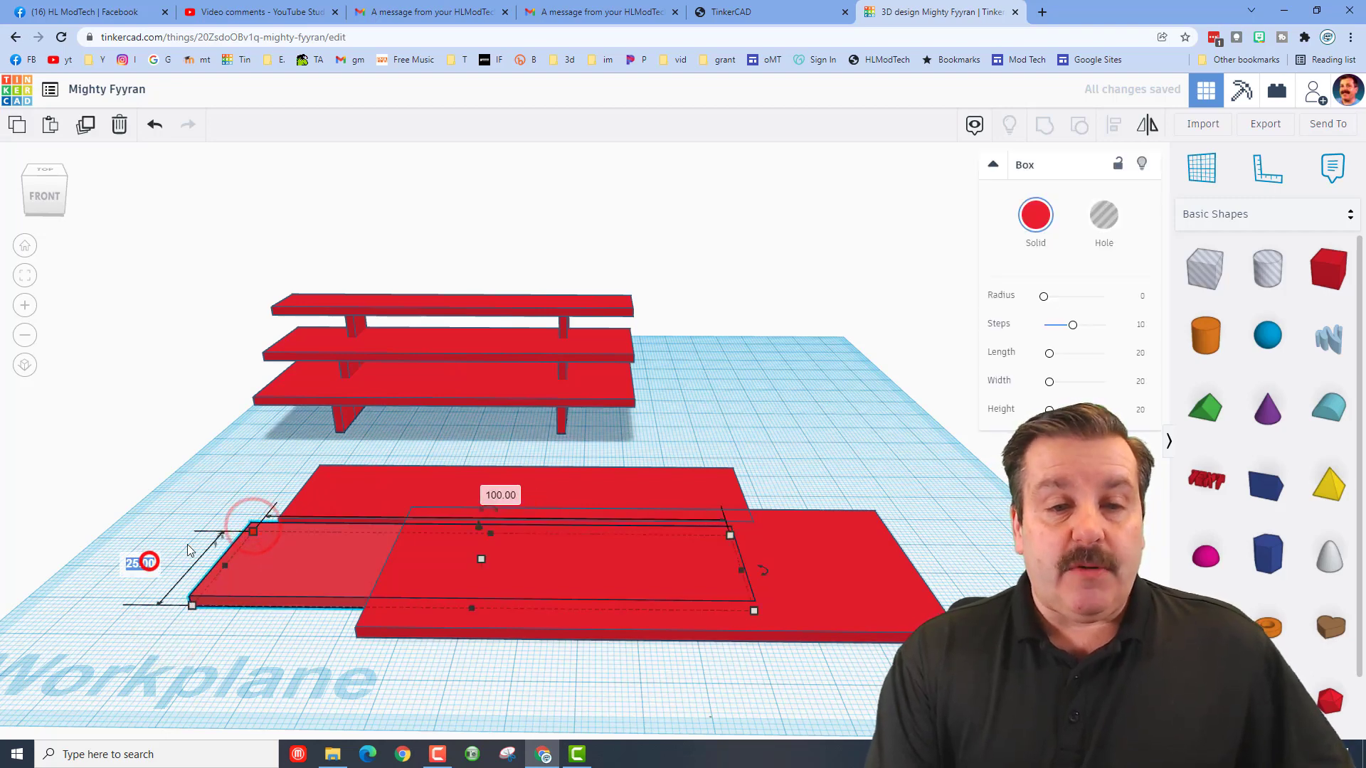
pyautogui.write('15')
pyautogui.press('Return')
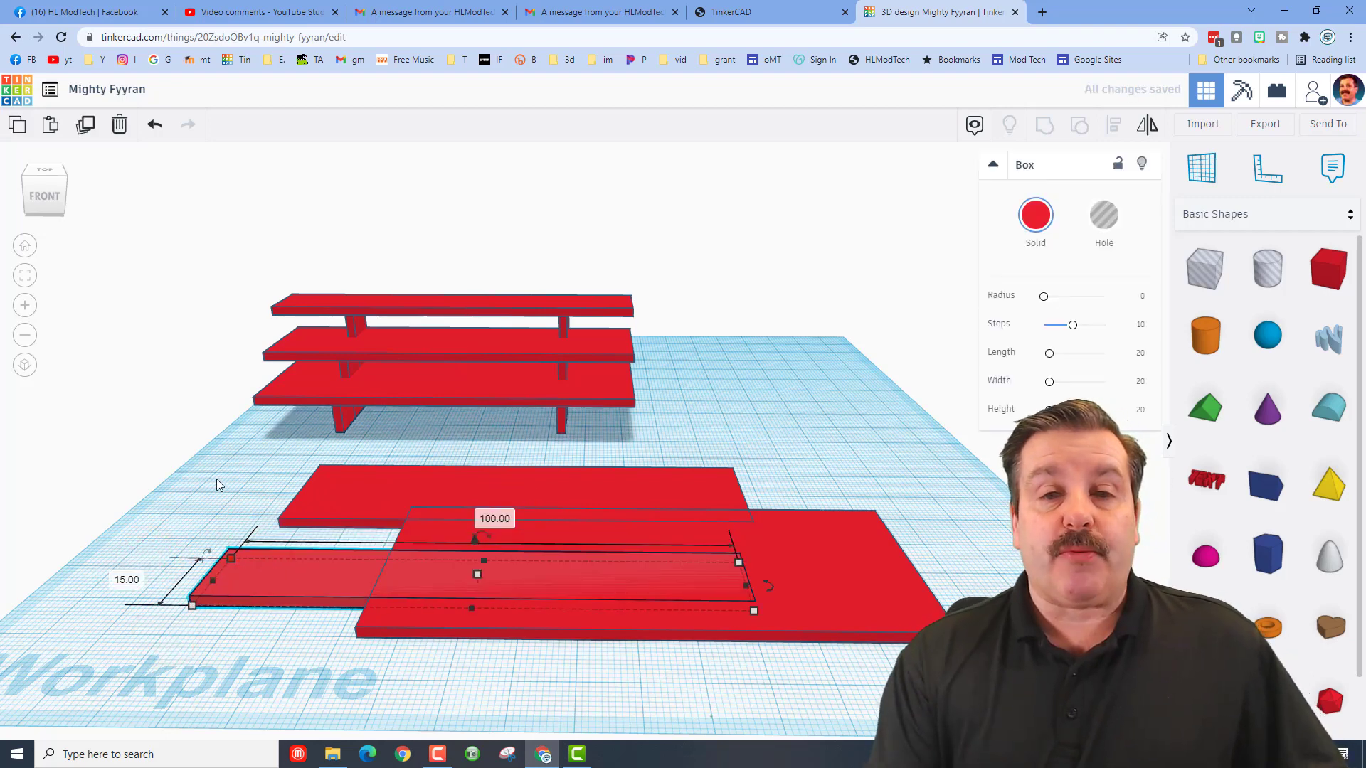
pyautogui.moveTo(290, 446); pyautogui.dragTo(263, 365, button='right')
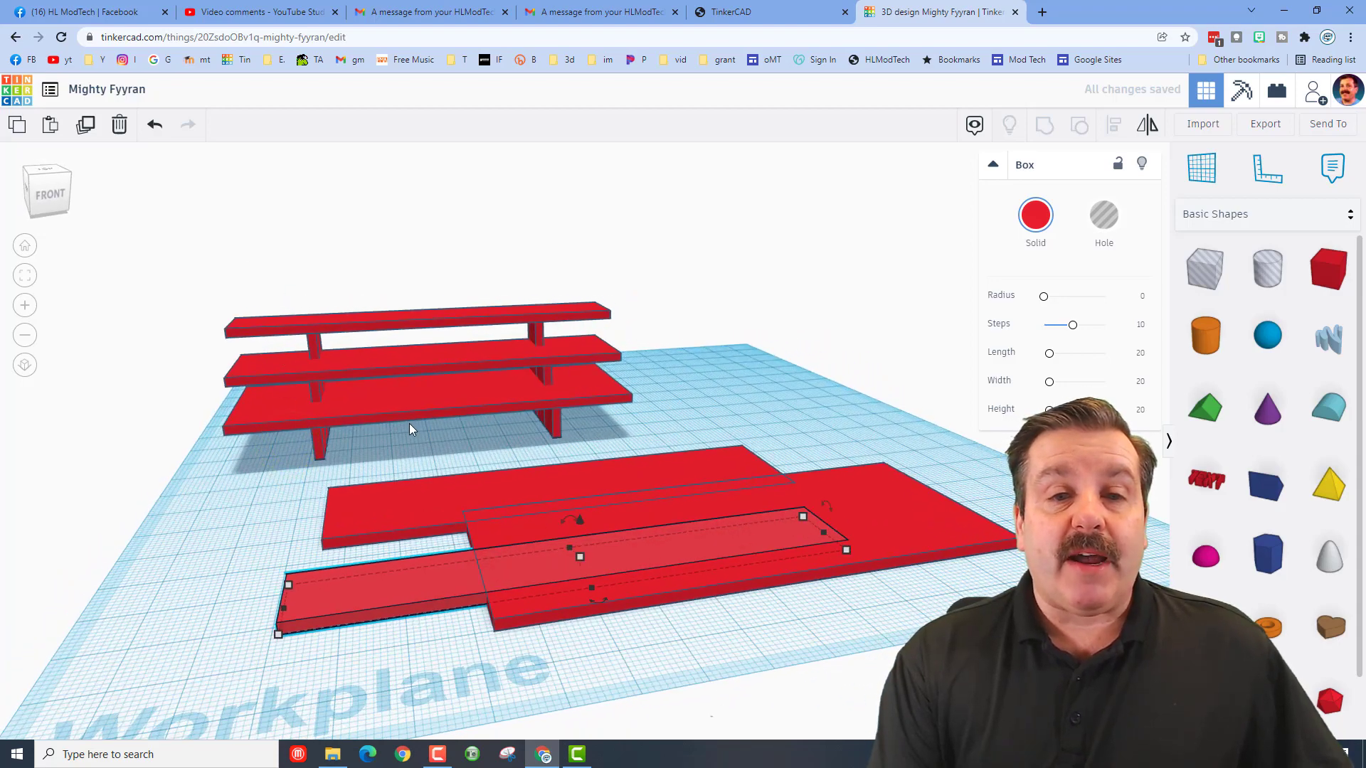
# - Add a new box for a leg and narrow it to 2 mm
pyautogui.moveTo(292, 446); pyautogui.dragTo(774, 415, button='right')
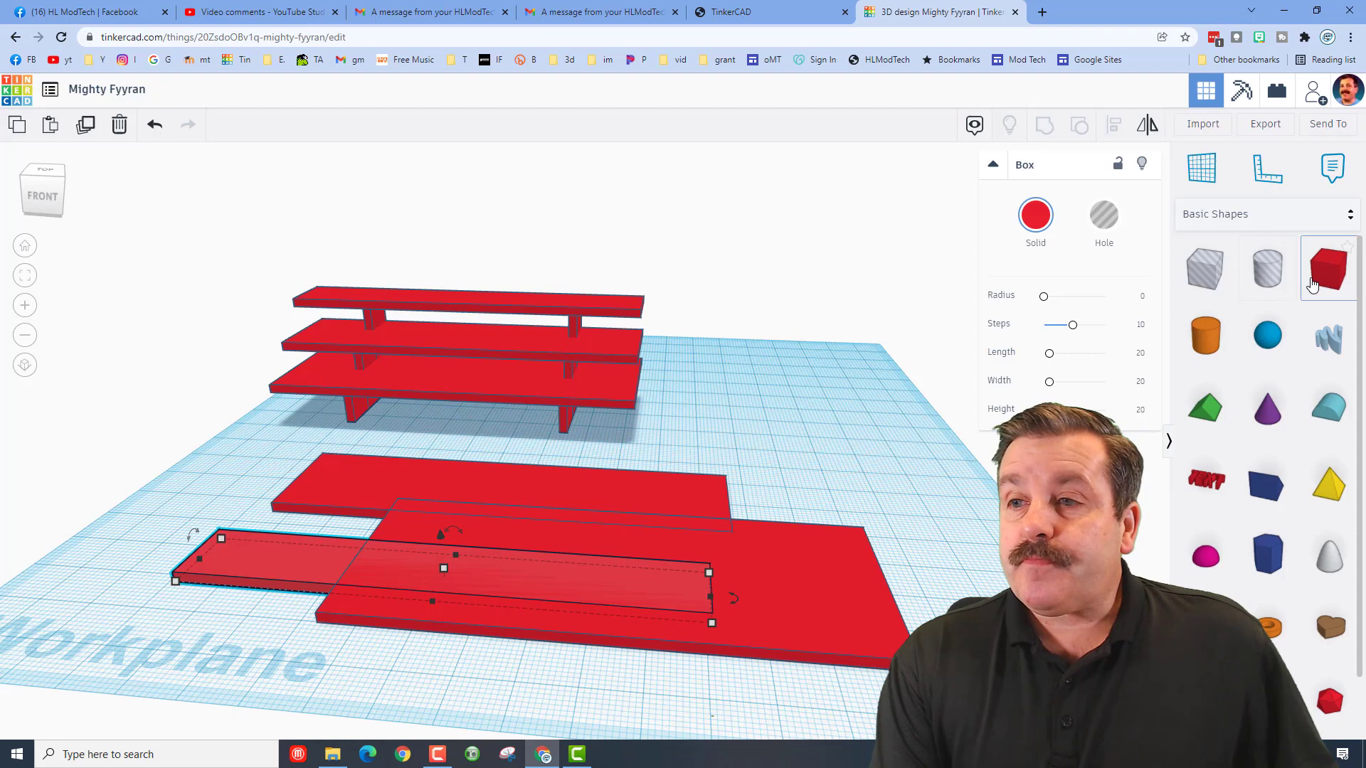
pyautogui.moveTo(1312, 284); pyautogui.dragTo(788, 414)
pyautogui.click(837, 456)
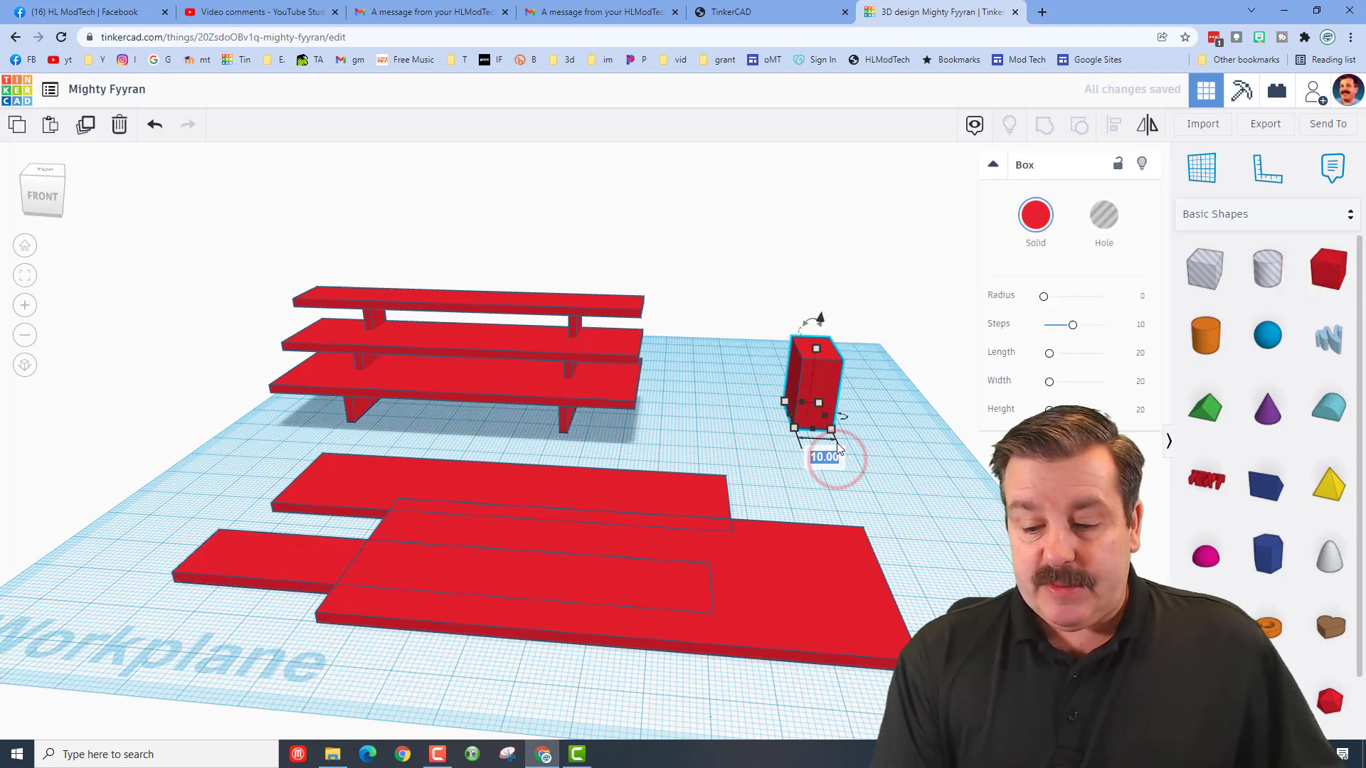
pyautogui.write('2')
pyautogui.press('Return')
pyautogui.moveTo(798, 450); pyautogui.dragTo(736, 446, button='right')
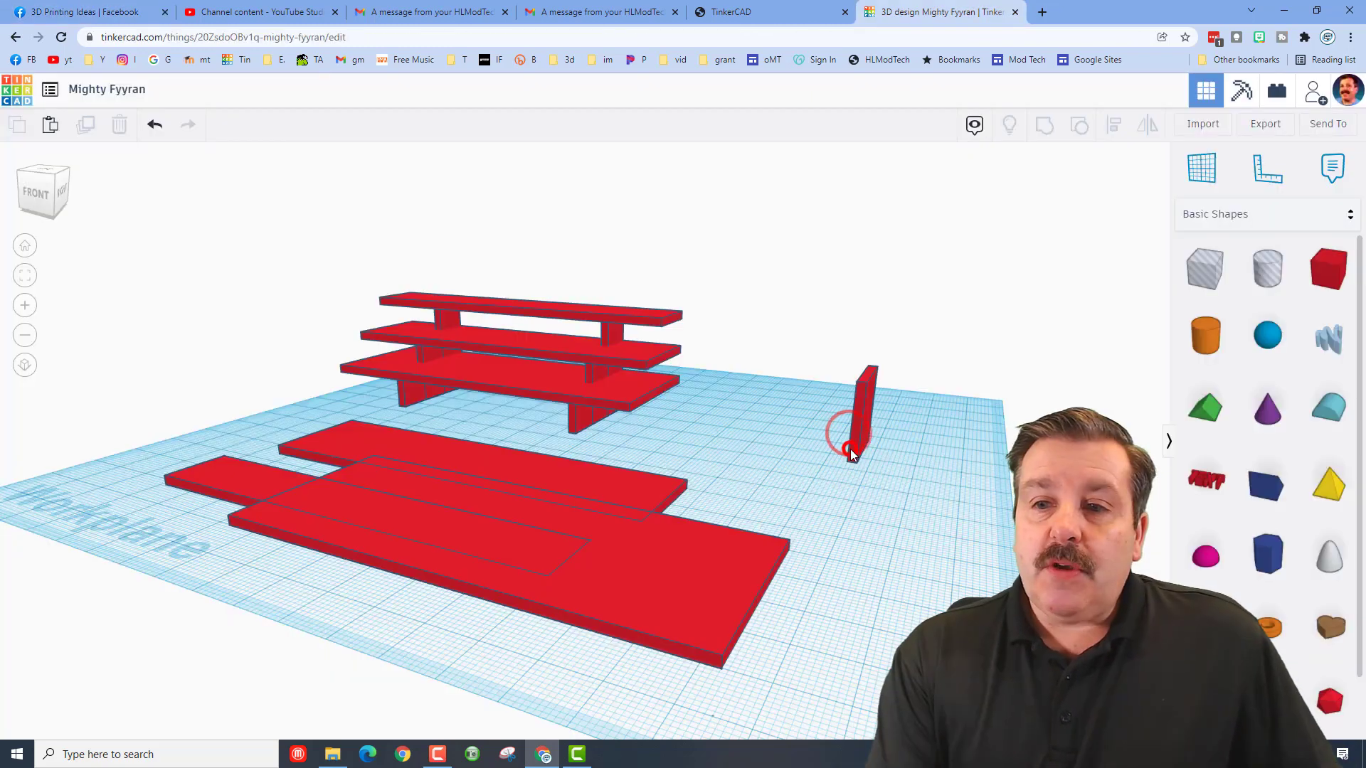
# - Set the leg's height to 10 mm
pyautogui.click(855, 448)
pyautogui.moveTo(858, 467); pyautogui.dragTo(917, 445)
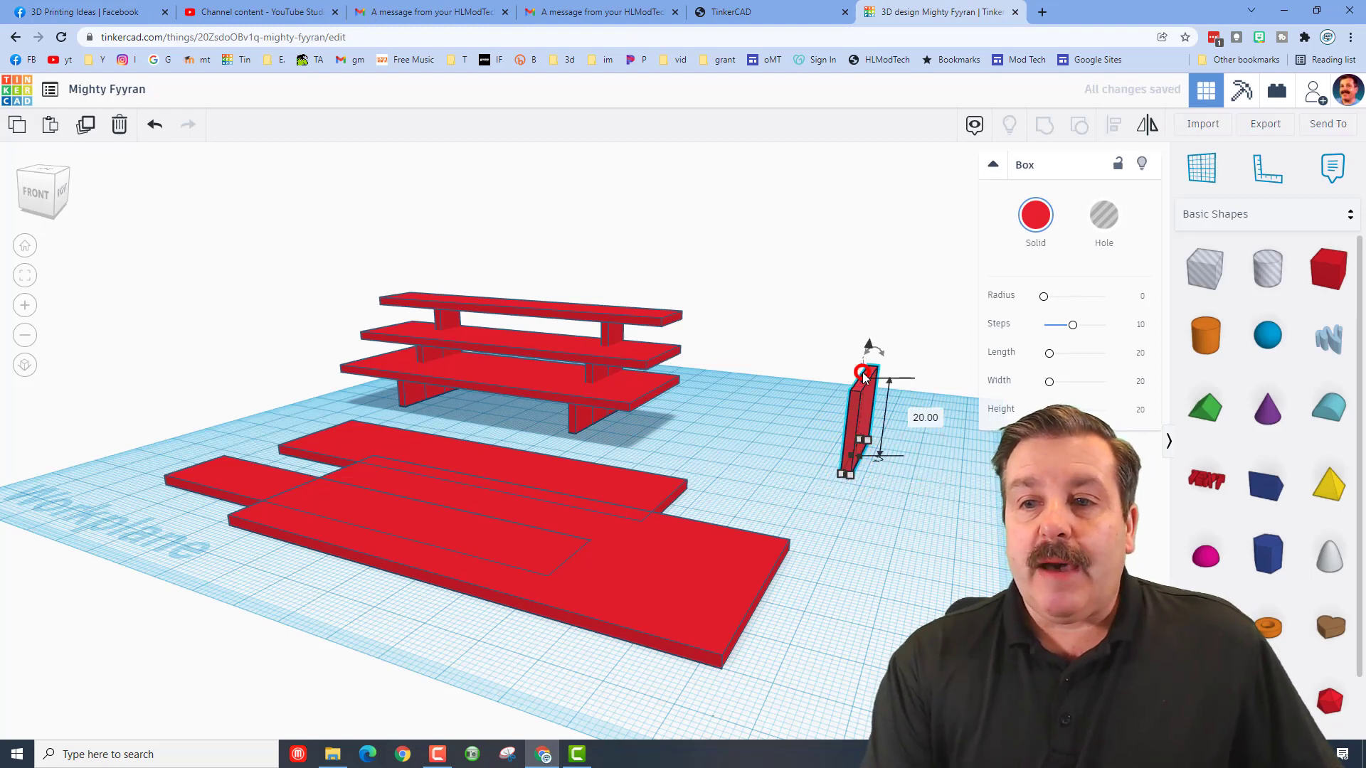
pyautogui.click(918, 416)
pyautogui.write('10')
pyautogui.press('Return')
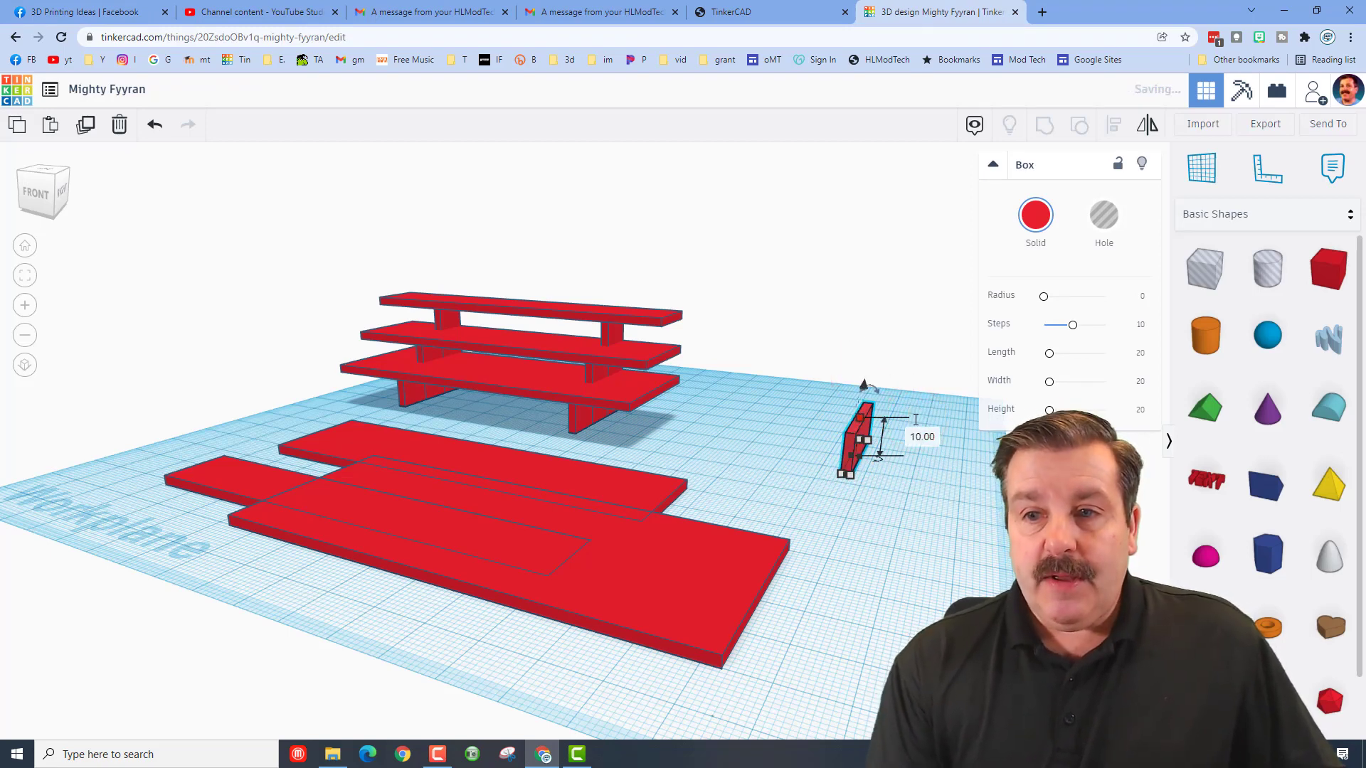
pyautogui.moveTo(519, 470); pyautogui.dragTo(582, 421, button='right')
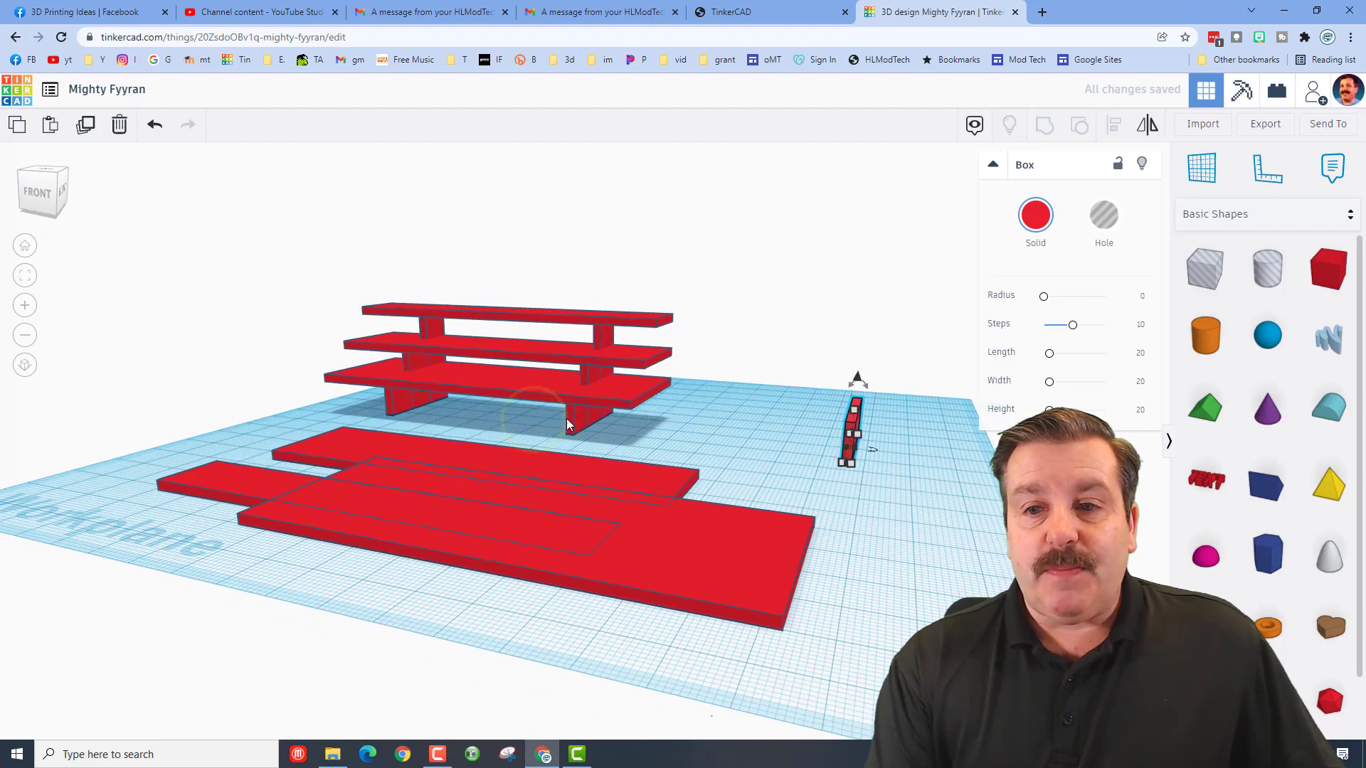
pyautogui.moveTo(698, 434); pyautogui.dragTo(729, 465, button='right')
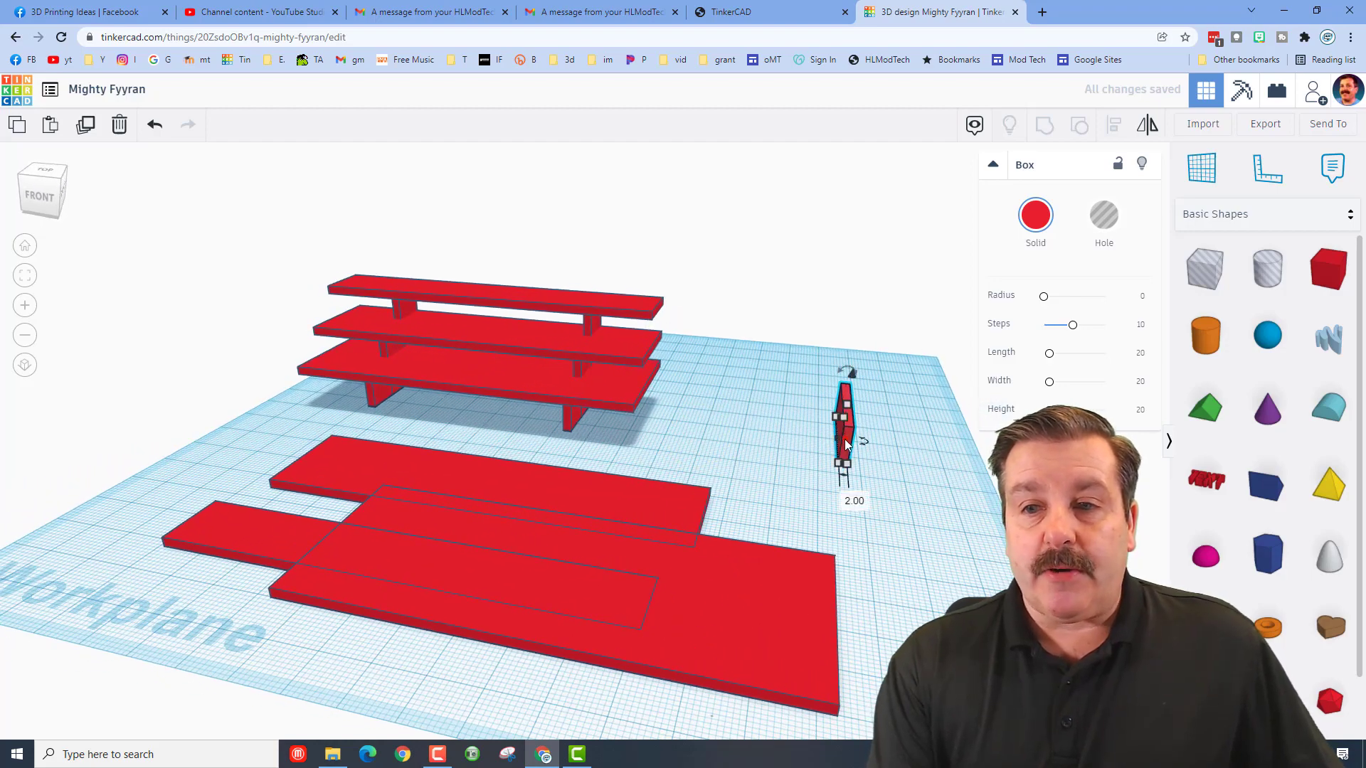
pyautogui.click(865, 519)
pyautogui.click(847, 449)
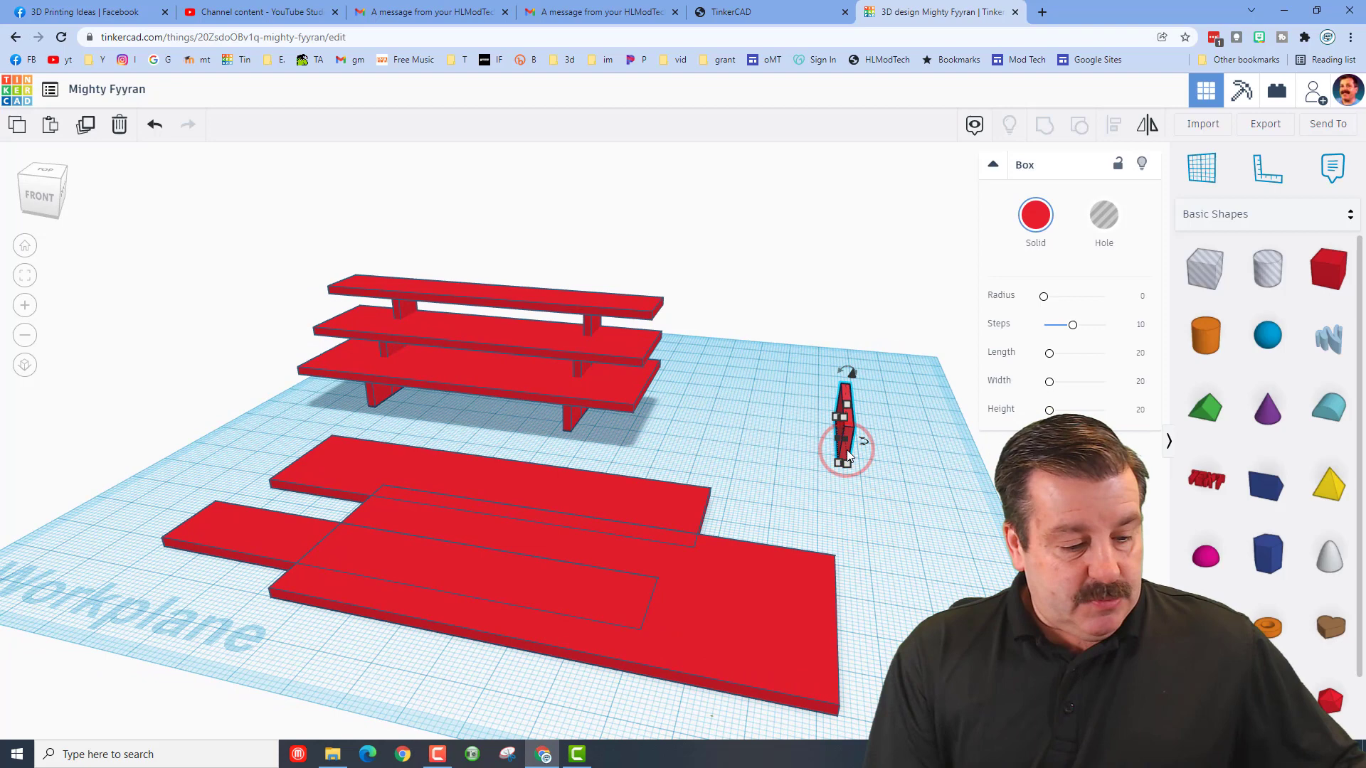
# - Duplicate the leg, shift the copy left, and move the base boards aside
pyautogui.hotkey('ctrl', 'd')
pyautogui.hotkey('shift', 'Left')
pyautogui.hotkey('shift', 'Left')
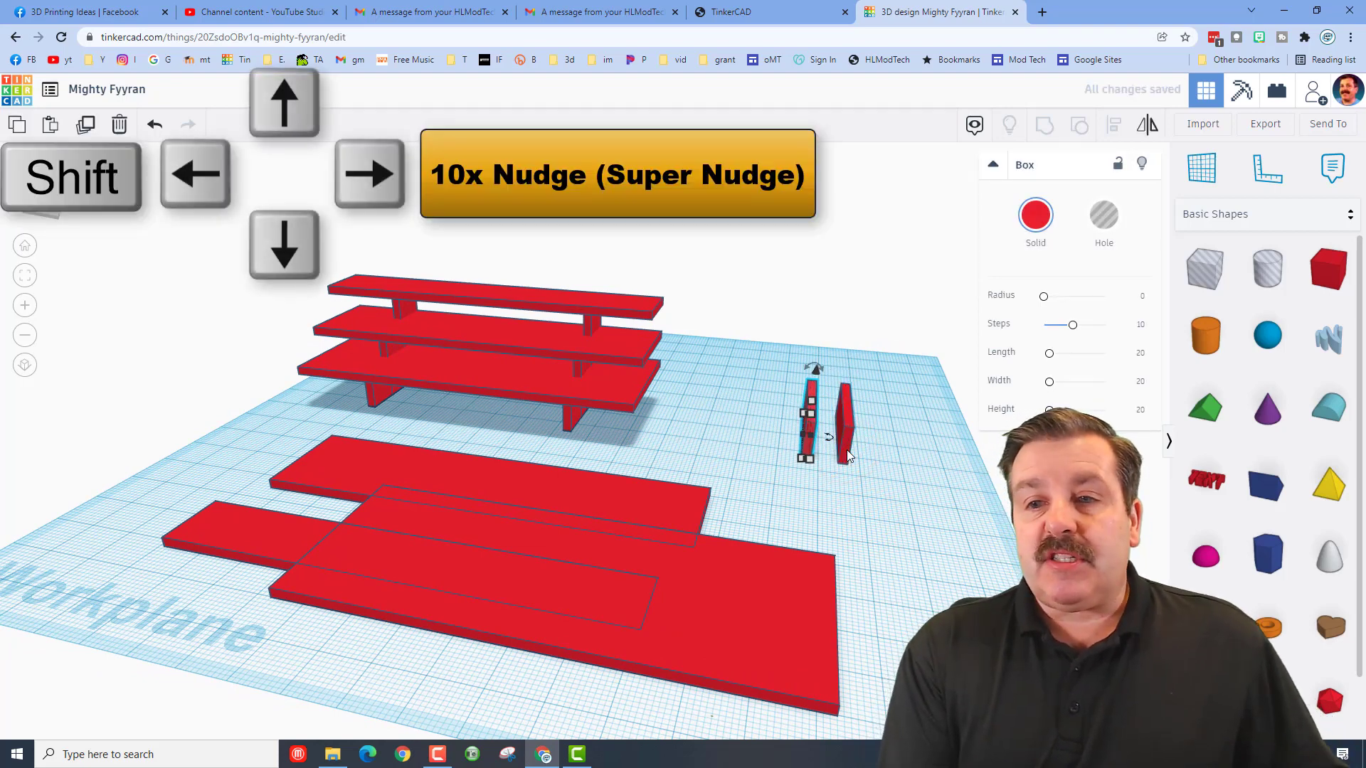
pyautogui.hotkey('shift', 'Left')
pyautogui.hotkey('shift', 'Left')
pyautogui.hotkey('shift', 'Left')
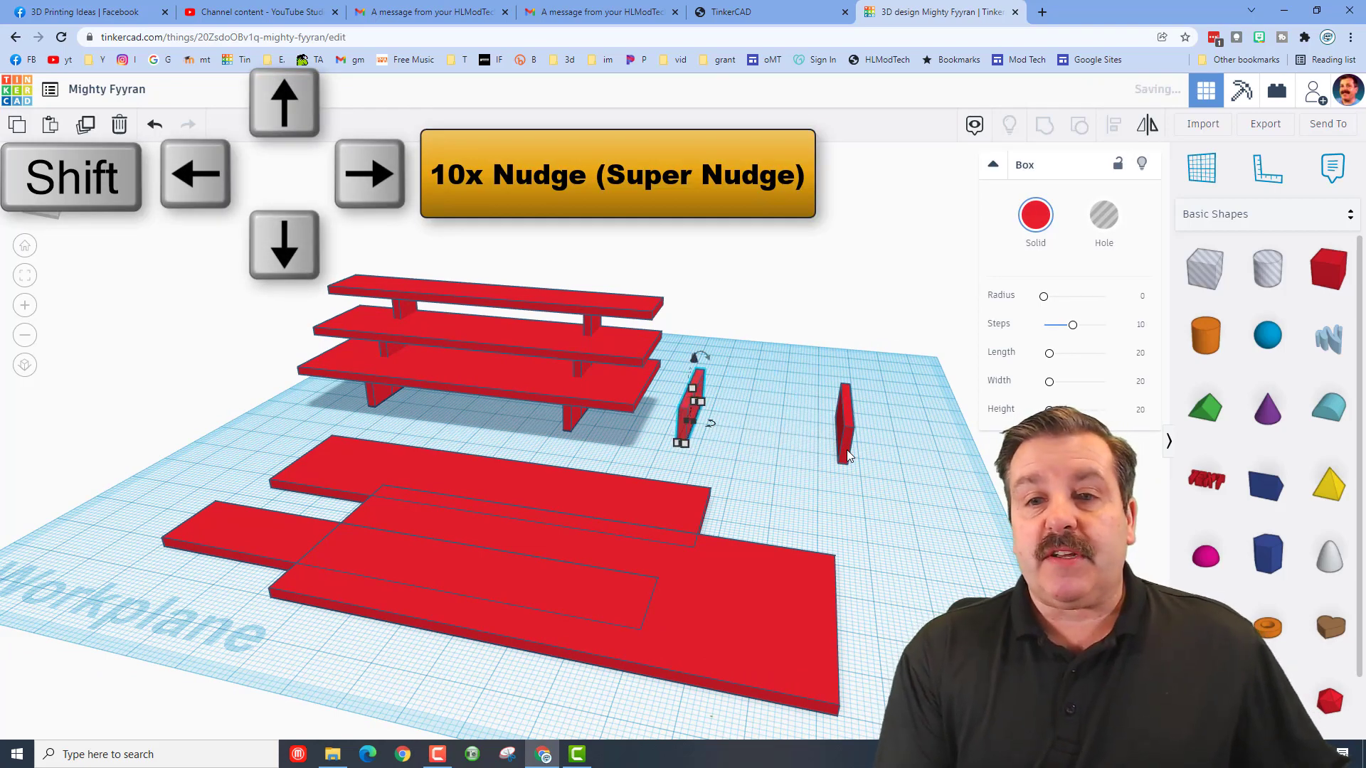
pyautogui.click(755, 518)
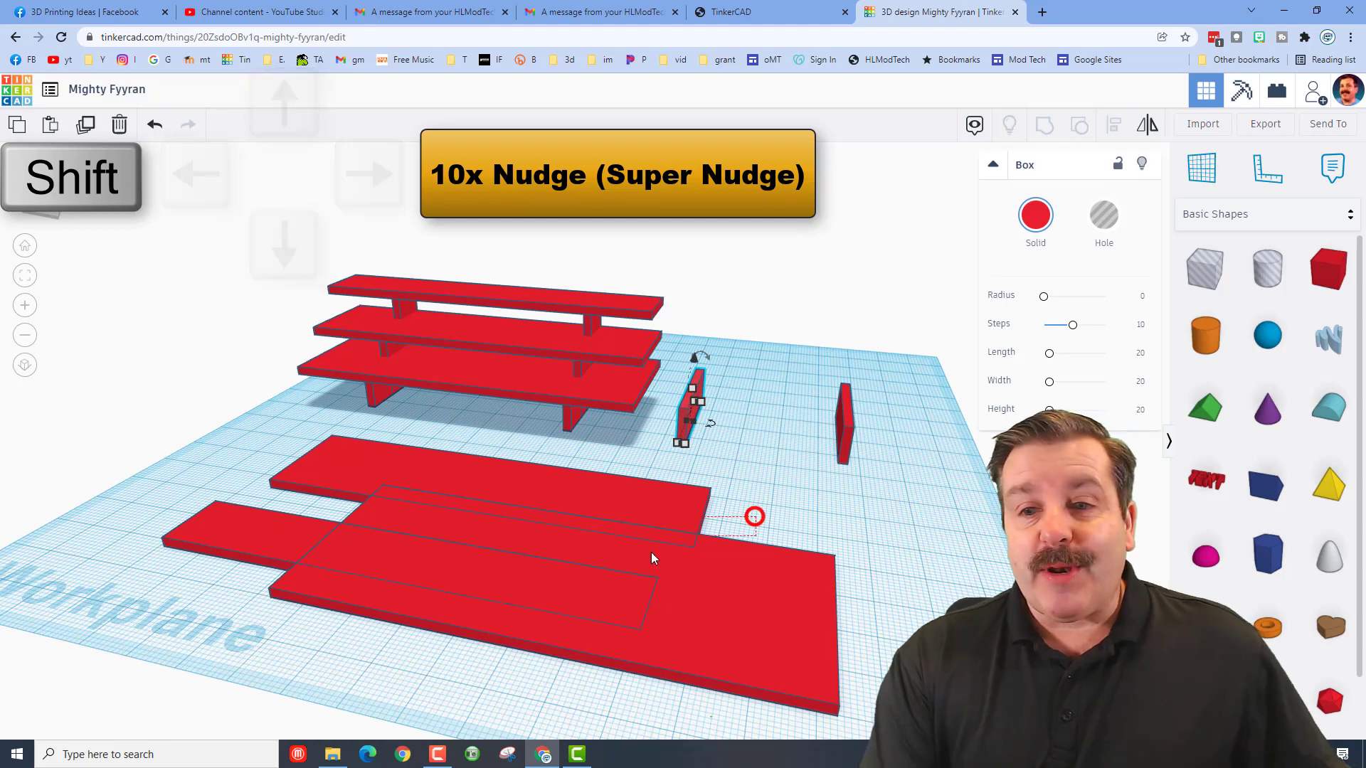
pyautogui.moveTo(547, 594); pyautogui.dragTo(334, 687)
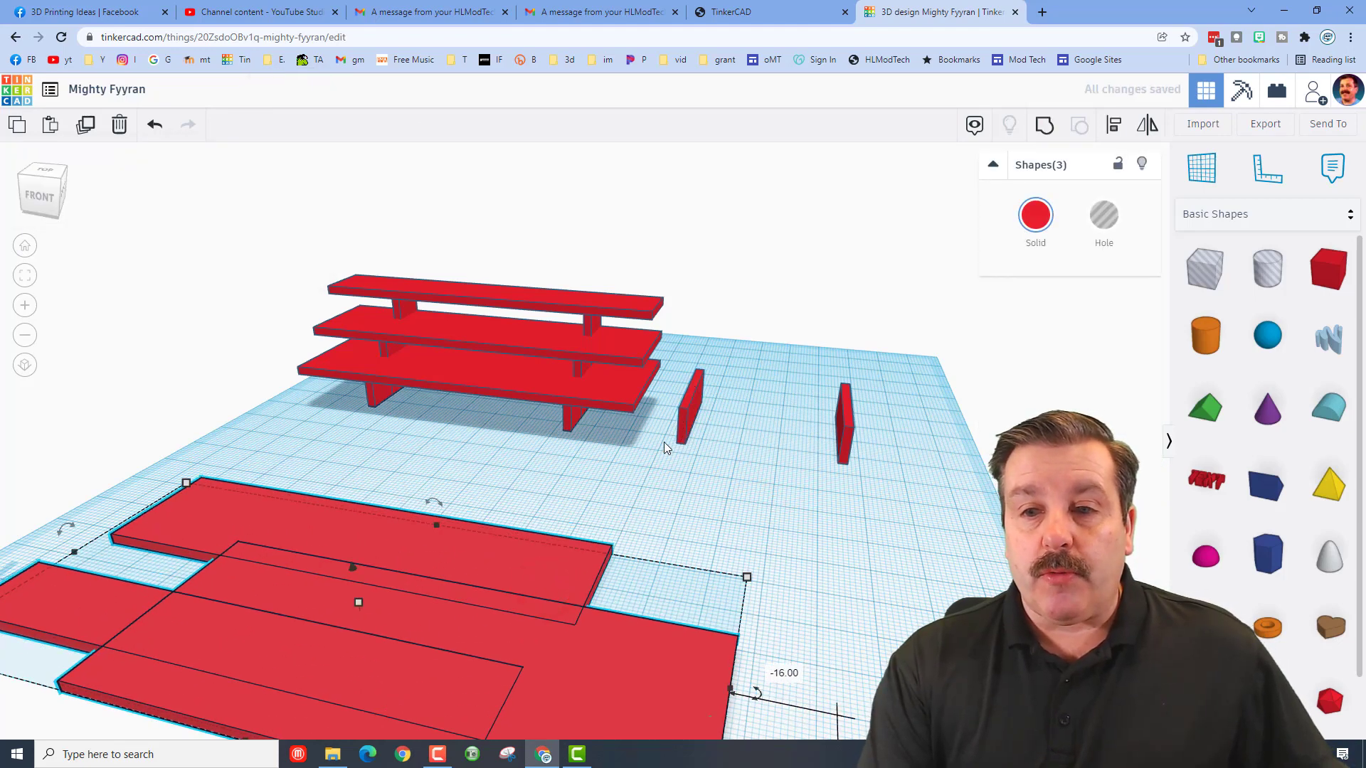
pyautogui.moveTo(655, 436); pyautogui.dragTo(898, 589)
pyautogui.click(818, 631)
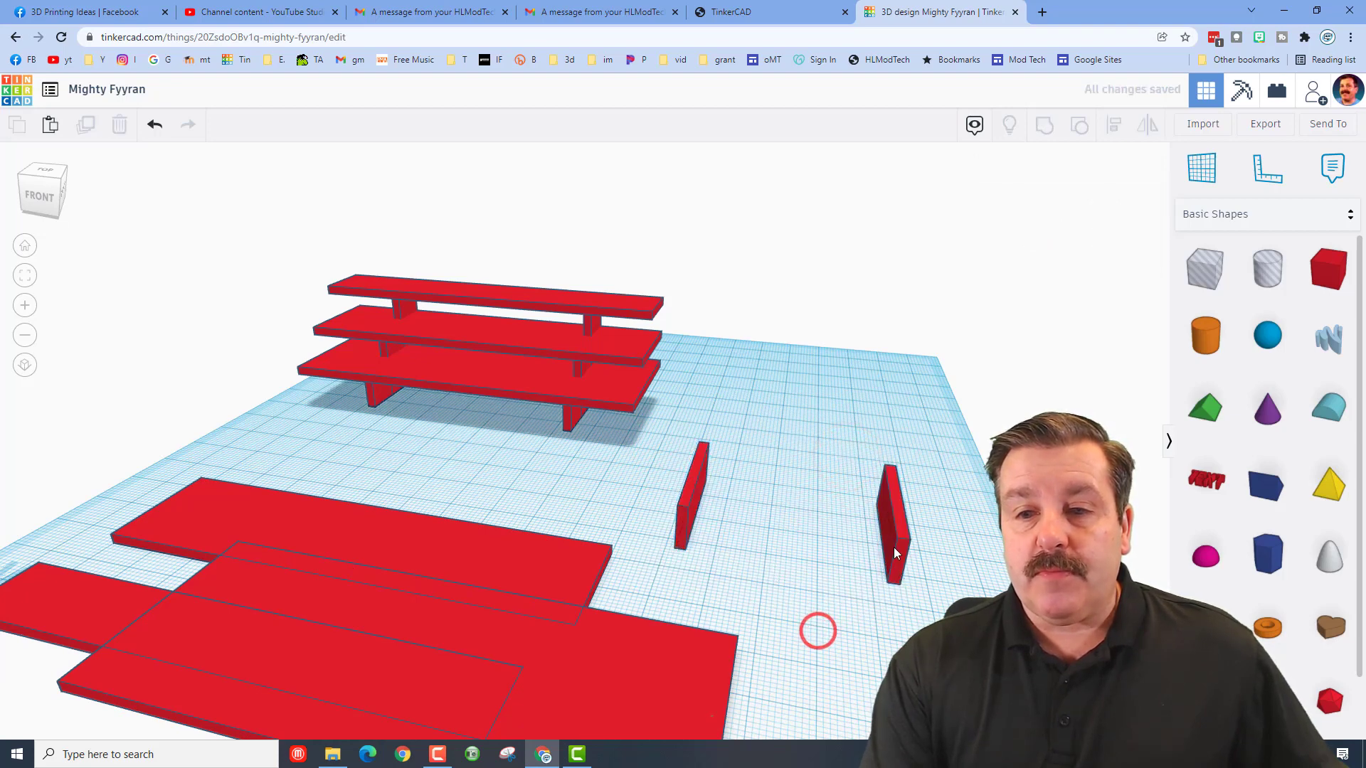
pyautogui.click(892, 526)
pyautogui.click(690, 508)
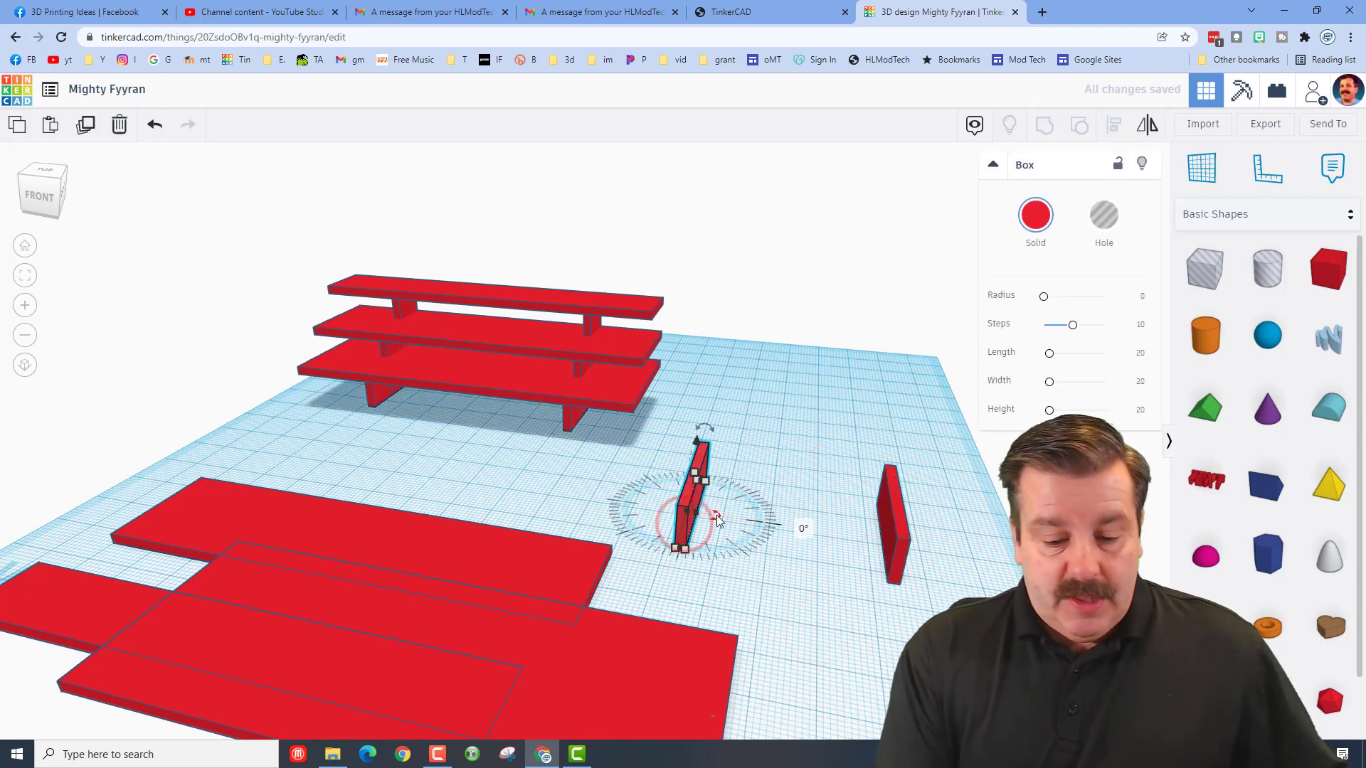
pyautogui.press('Left')
pyautogui.press('Left')
pyautogui.press('Left')
pyautogui.press('Left')
pyautogui.press('Left')
pyautogui.press('Left')
pyautogui.press('Left')
pyautogui.press('Left')
pyautogui.press('Left')
pyautogui.press('Left')
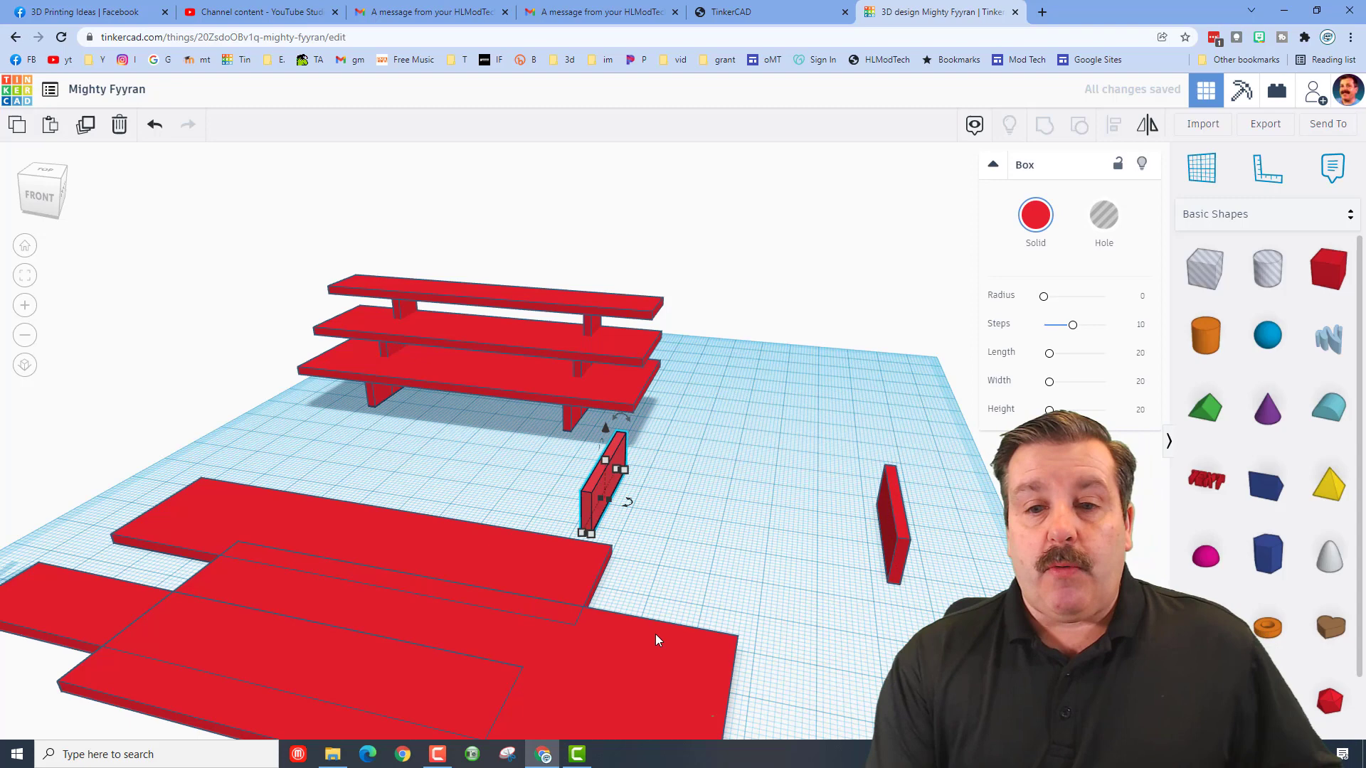
# - Place a workplane on the right leg and move the large board onto it
pyautogui.click(1193, 174)
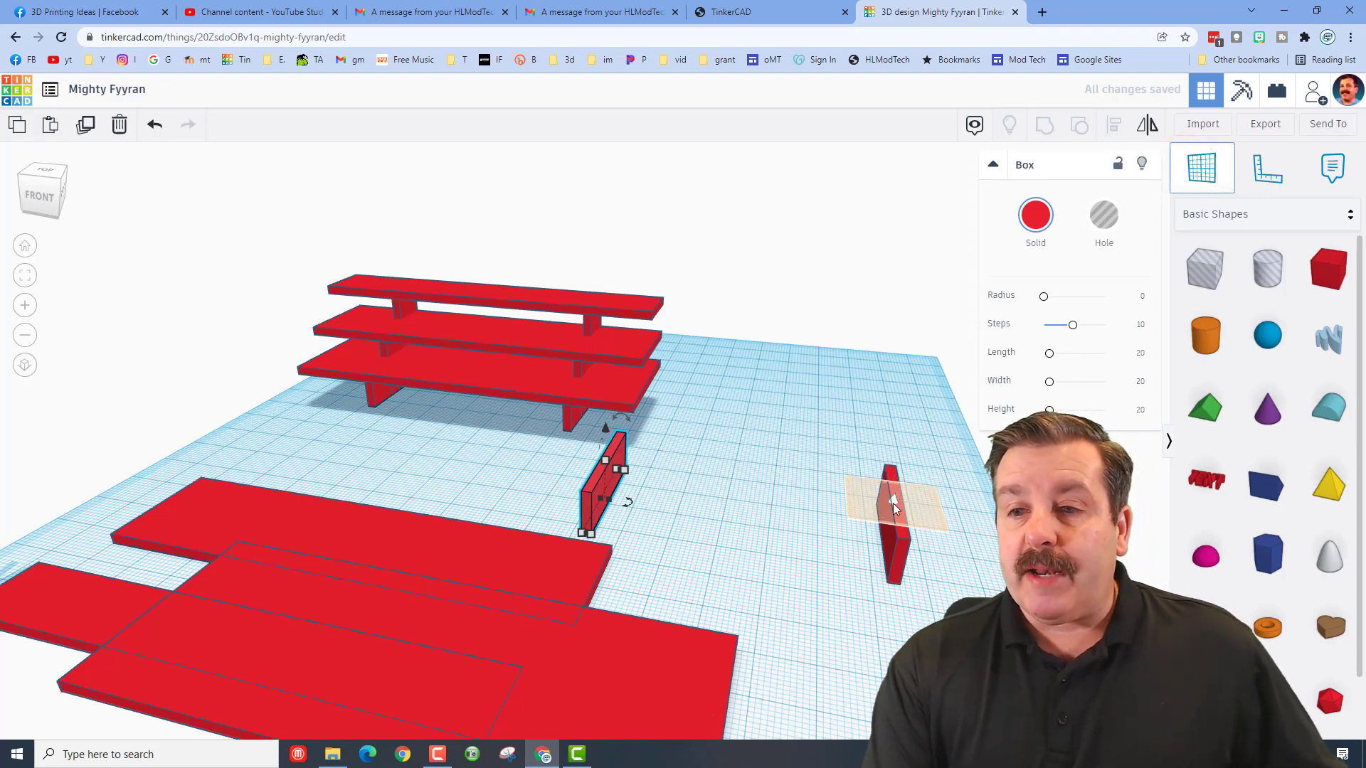
pyautogui.click(895, 505)
pyautogui.click(693, 664)
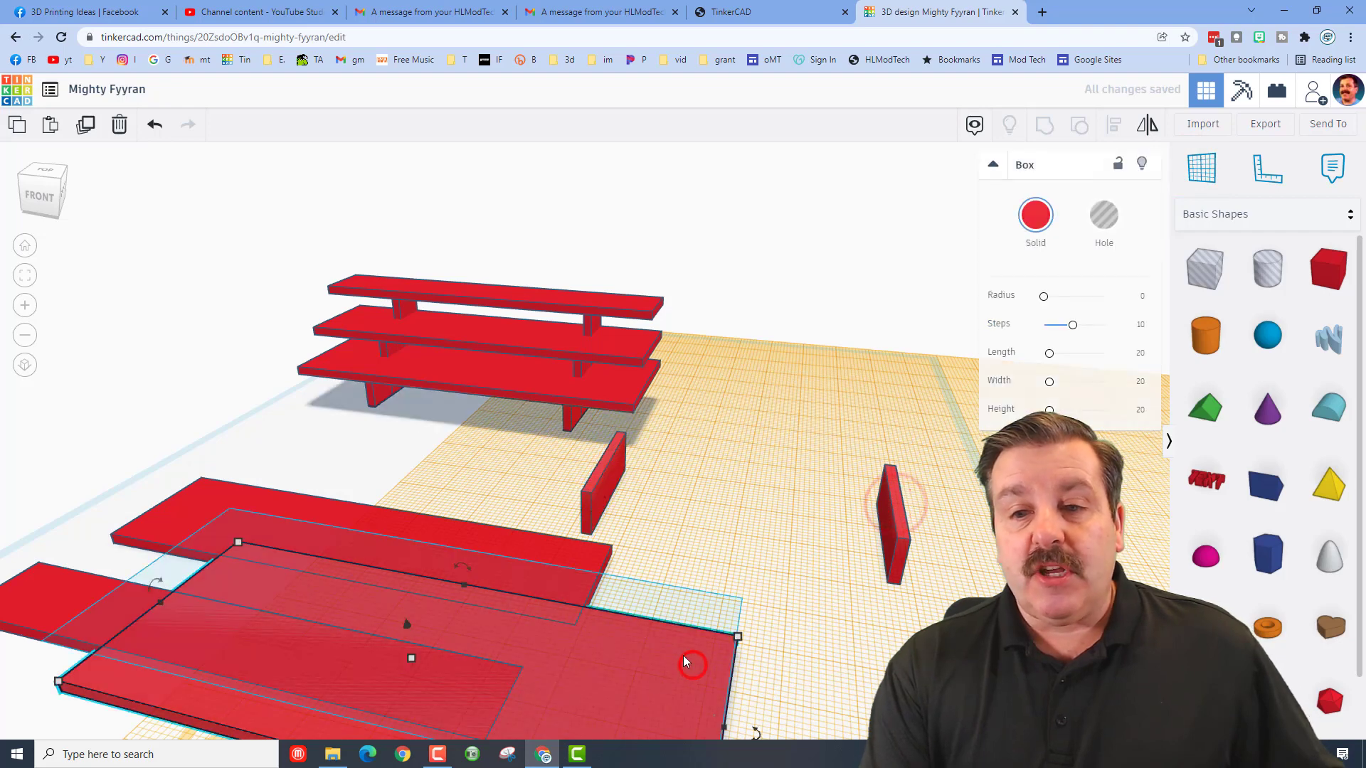
pyautogui.moveTo(683, 656); pyautogui.dragTo(654, 691)
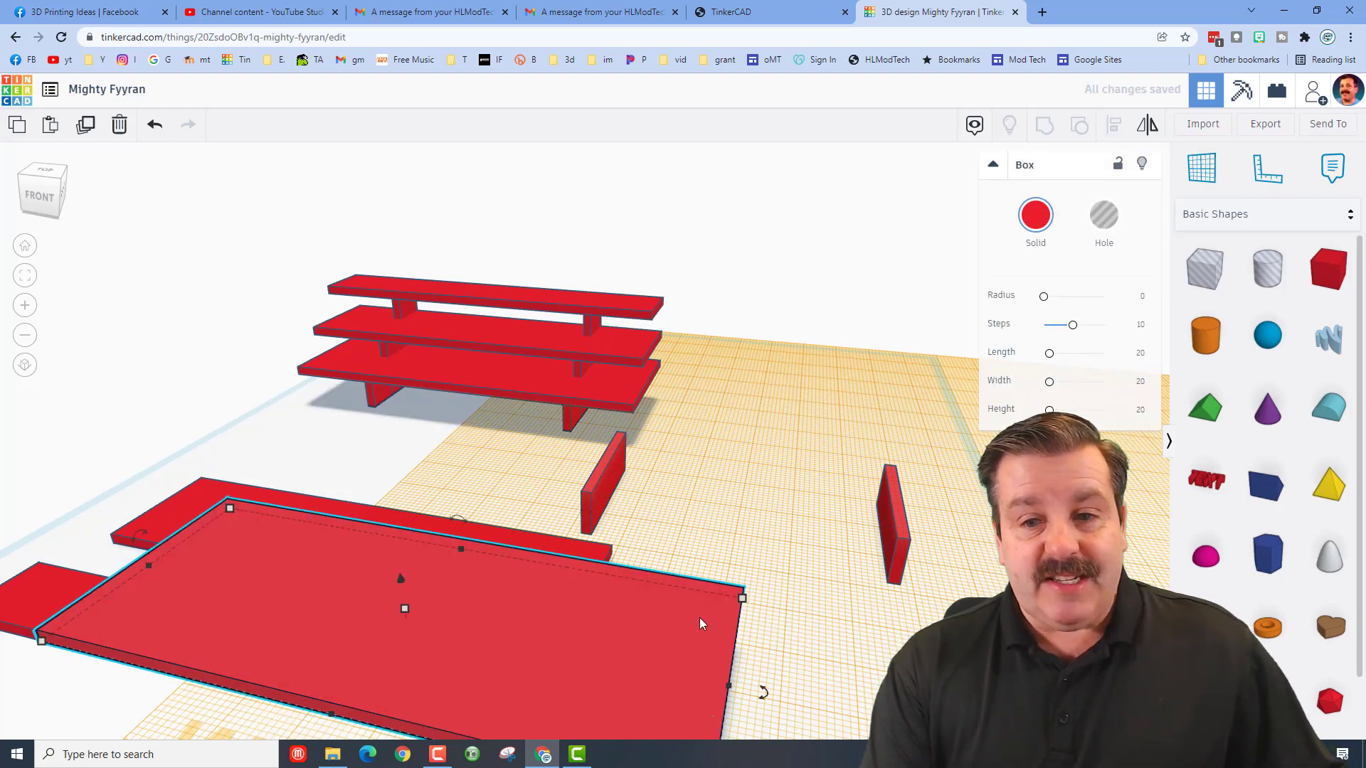
# - Group the two legs into a single object
pyautogui.click(845, 548)
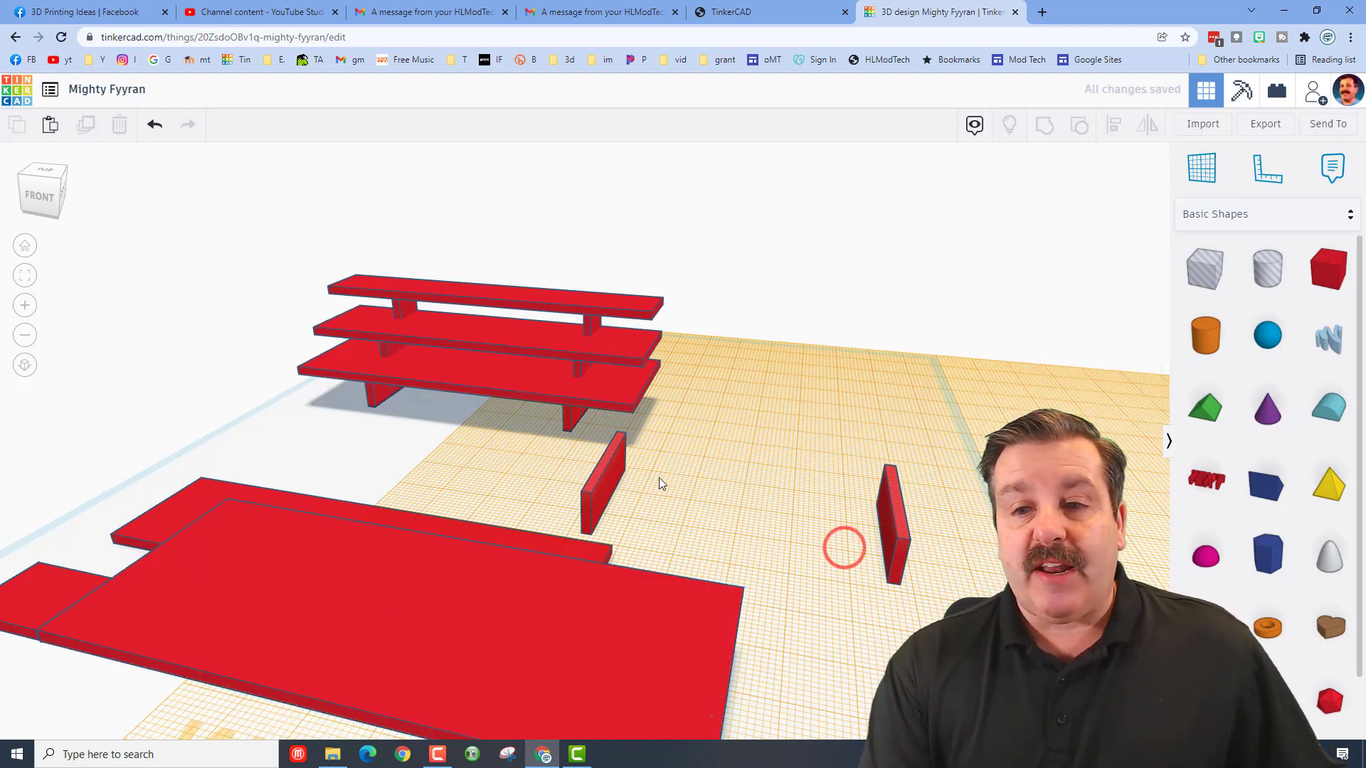
pyautogui.moveTo(574, 482); pyautogui.dragTo(918, 504)
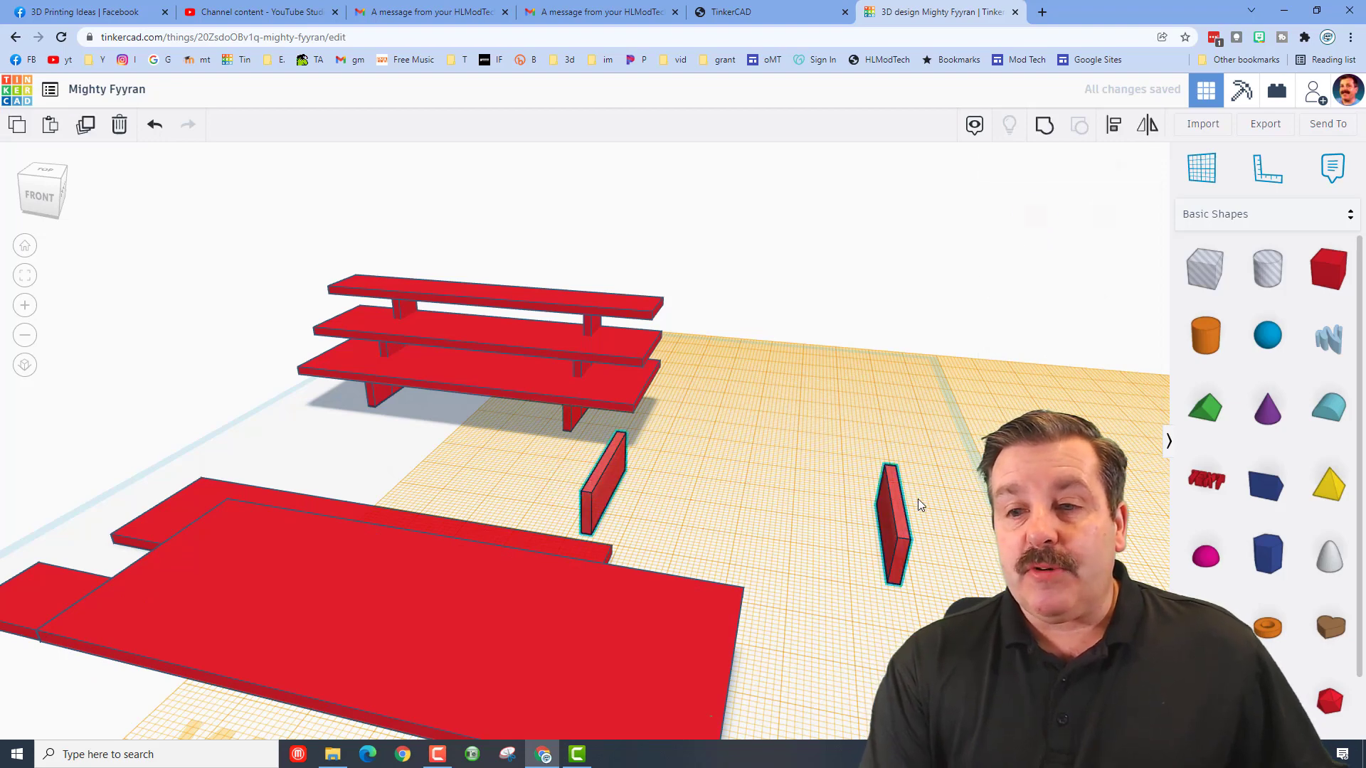
pyautogui.click(1044, 126)
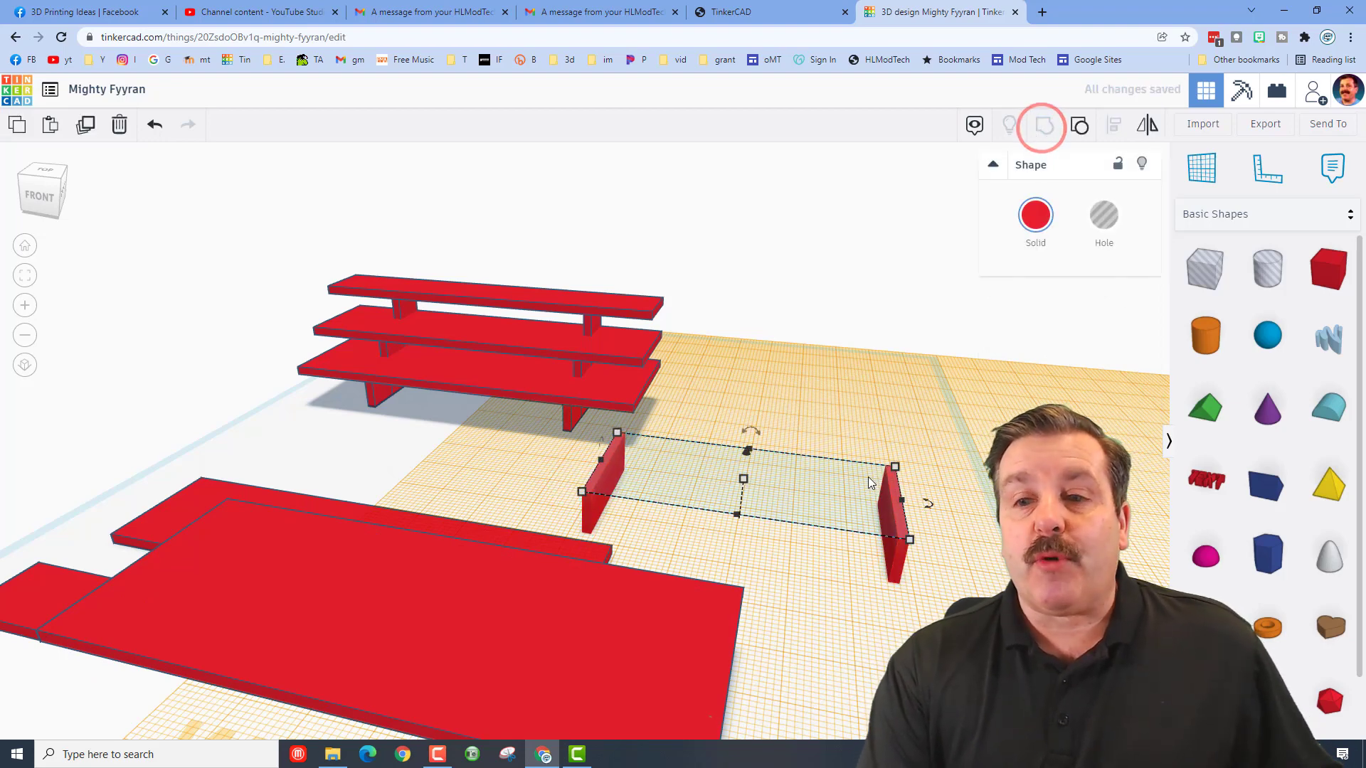
# - Align the 40 mm board and grouped legs, centring them on both axes
pyautogui.keyDown('shift'); pyautogui.click(664, 619); pyautogui.keyUp('shift')
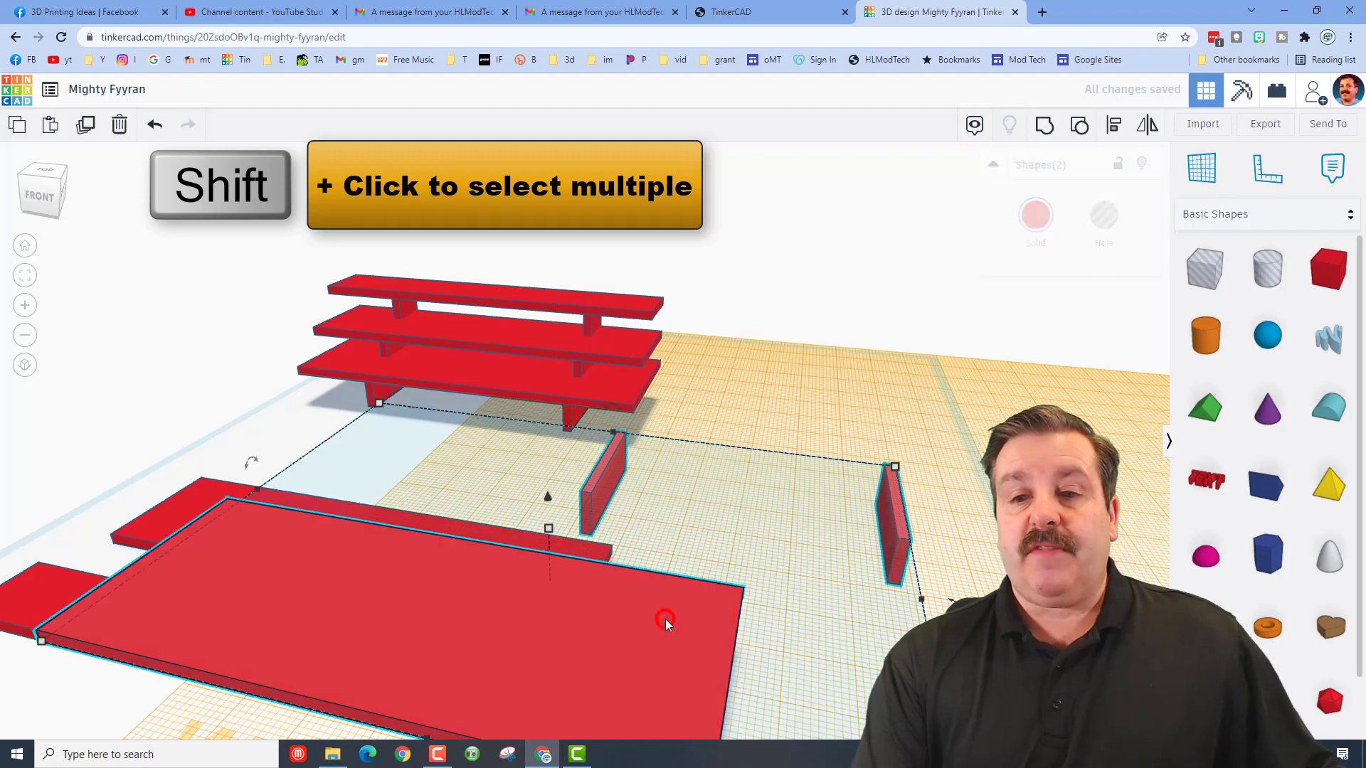
pyautogui.click(1114, 126)
pyautogui.scroll(-3, 810, 432)
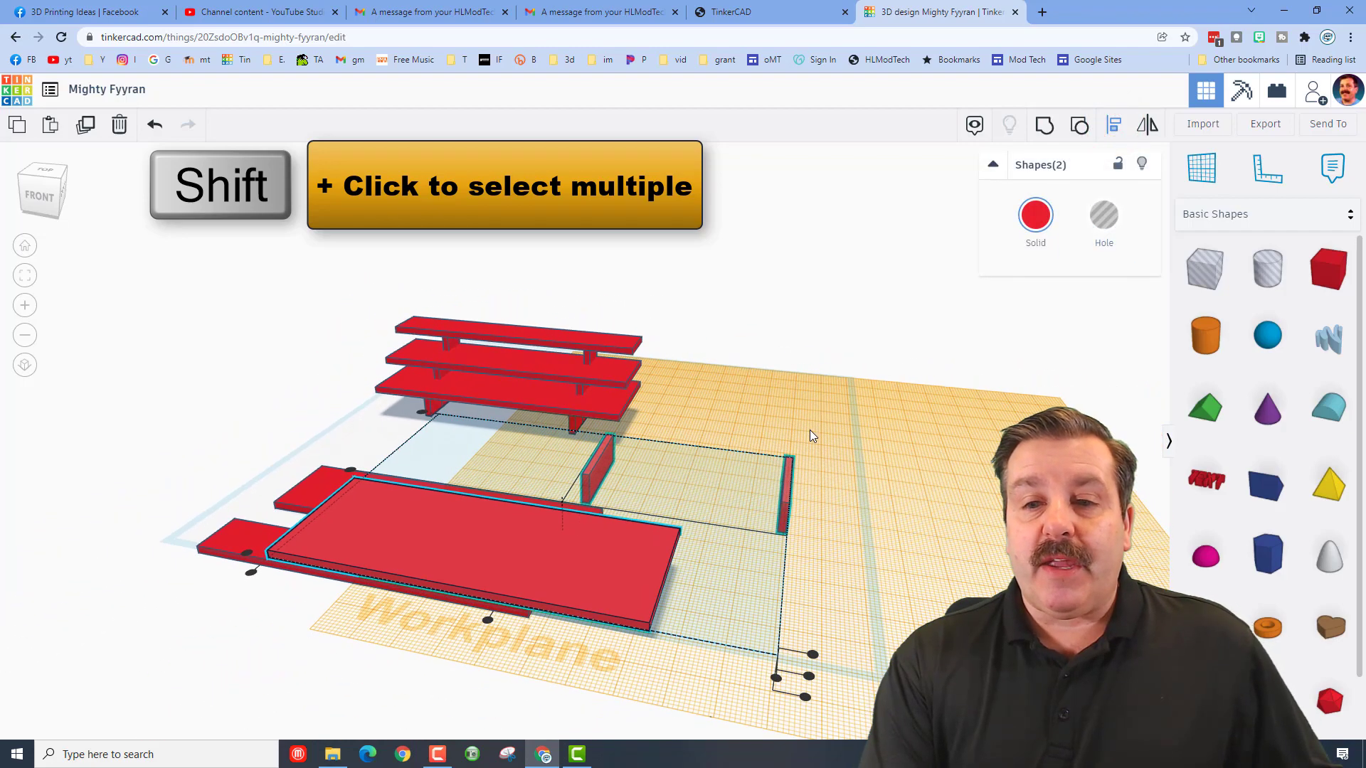
pyautogui.click(487, 620)
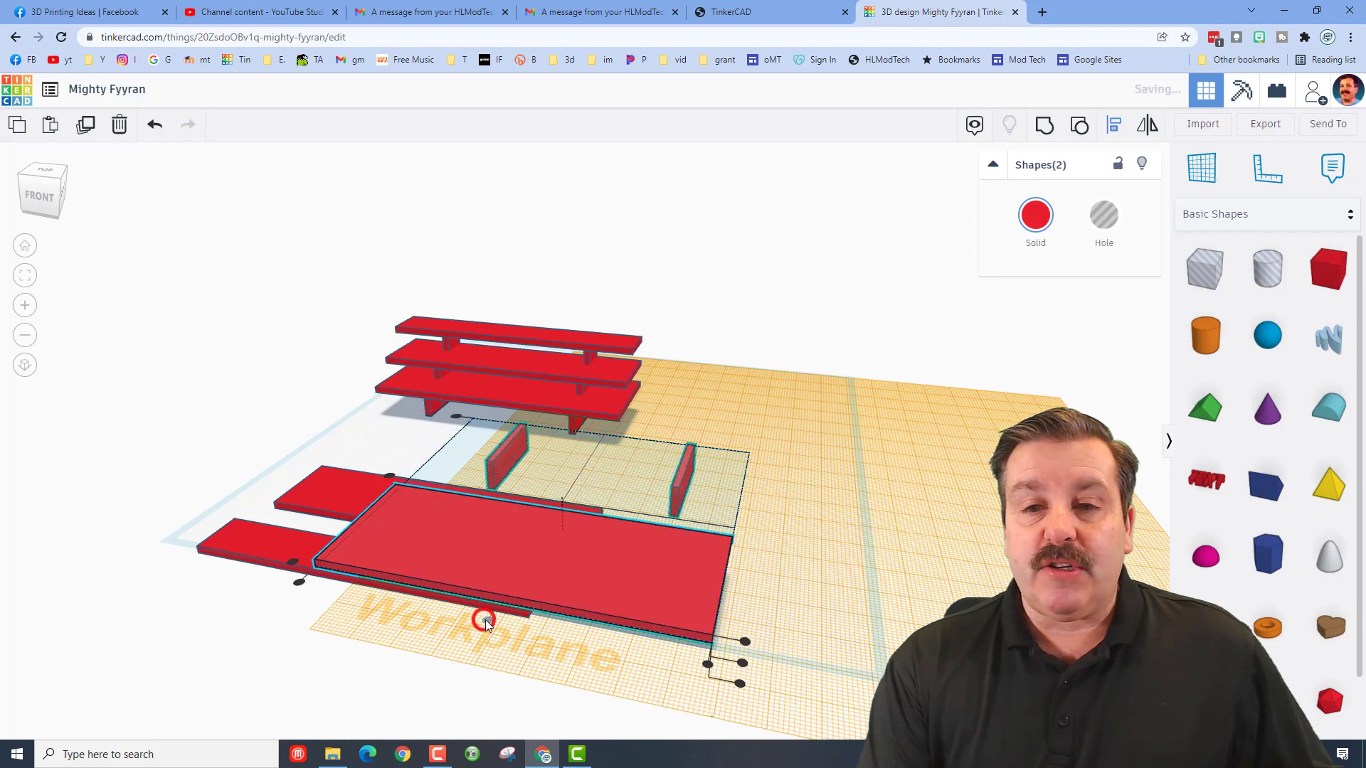
pyautogui.click(386, 476)
pyautogui.moveTo(18, 177); pyautogui.dragTo(249, 226)
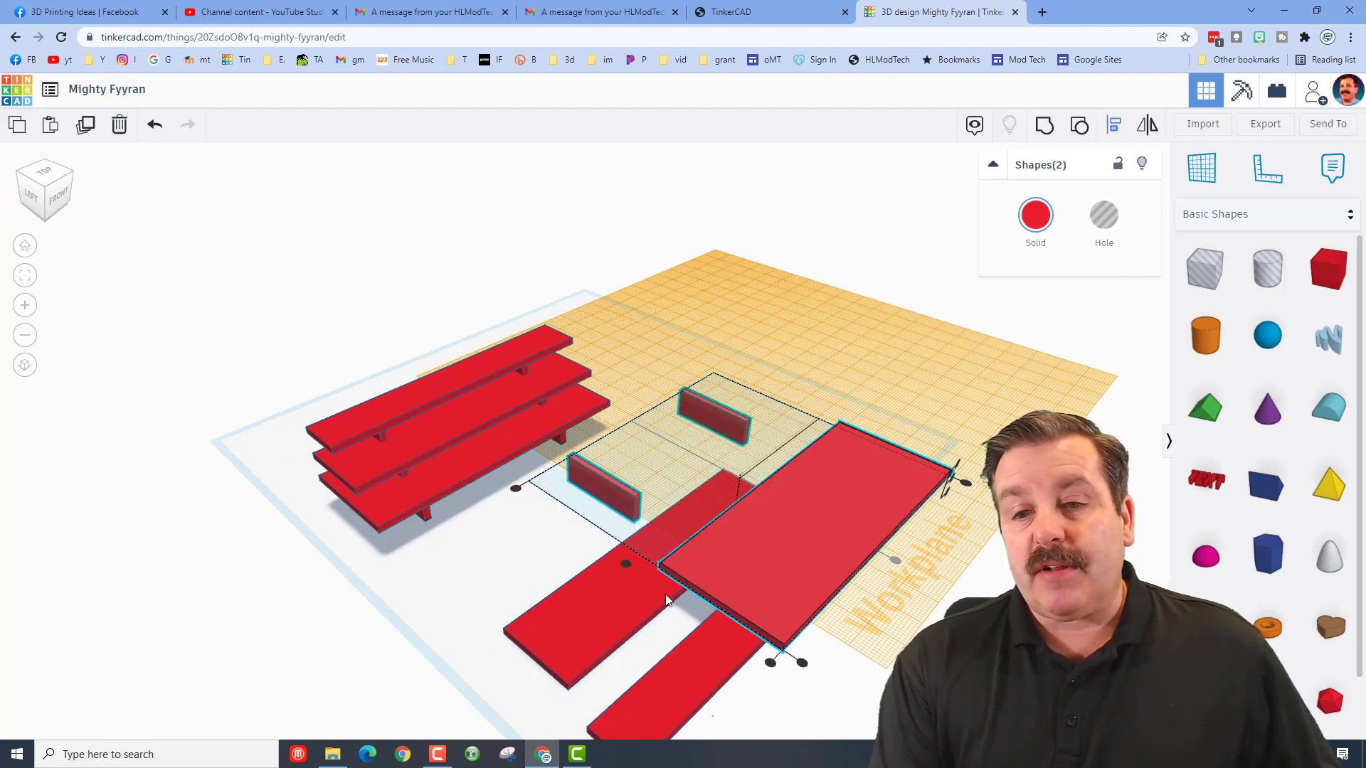
pyautogui.click(627, 564)
pyautogui.moveTo(942, 476); pyautogui.dragTo(458, 428, button='right')
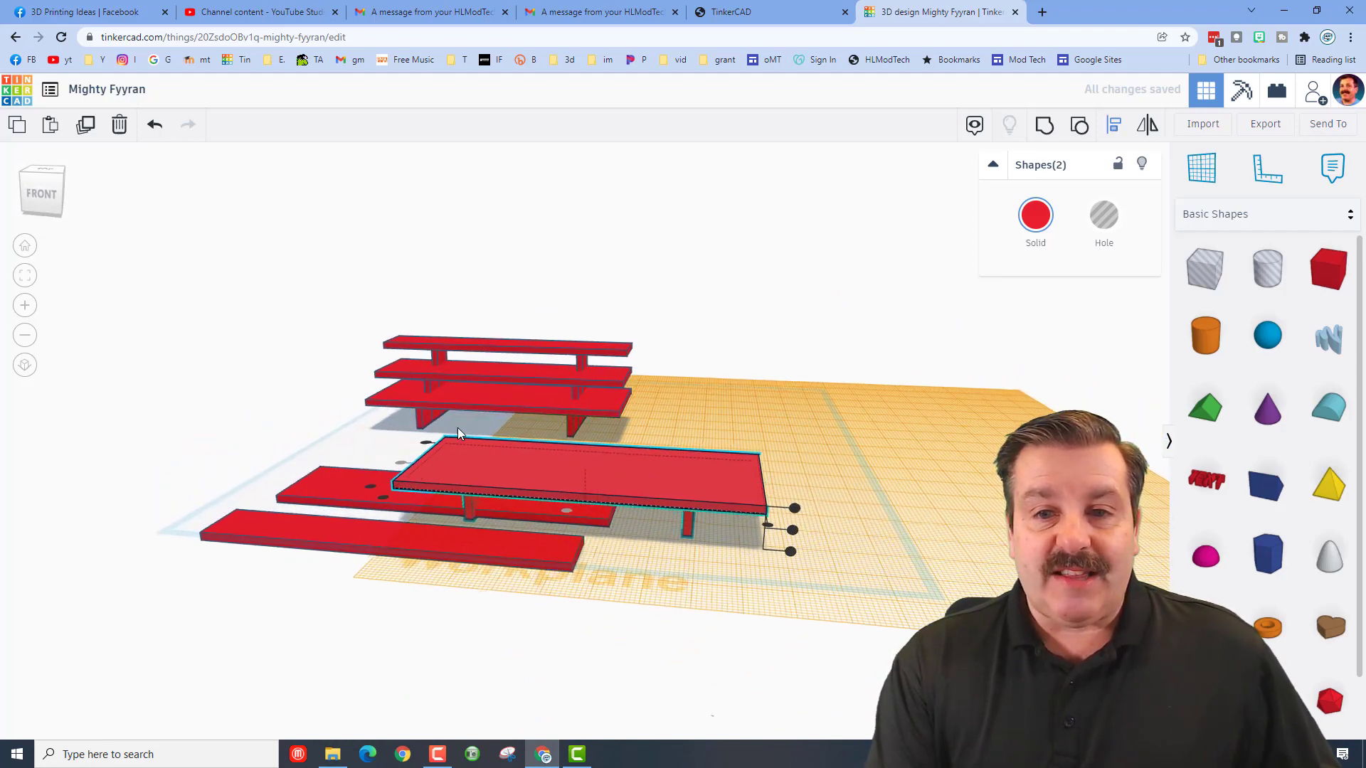
# - Duplicate the grouped legs, drop them onto the raised 40 mm board, and adjust their spacing
pyautogui.moveTo(963, 536); pyautogui.dragTo(1028, 377, button='right')
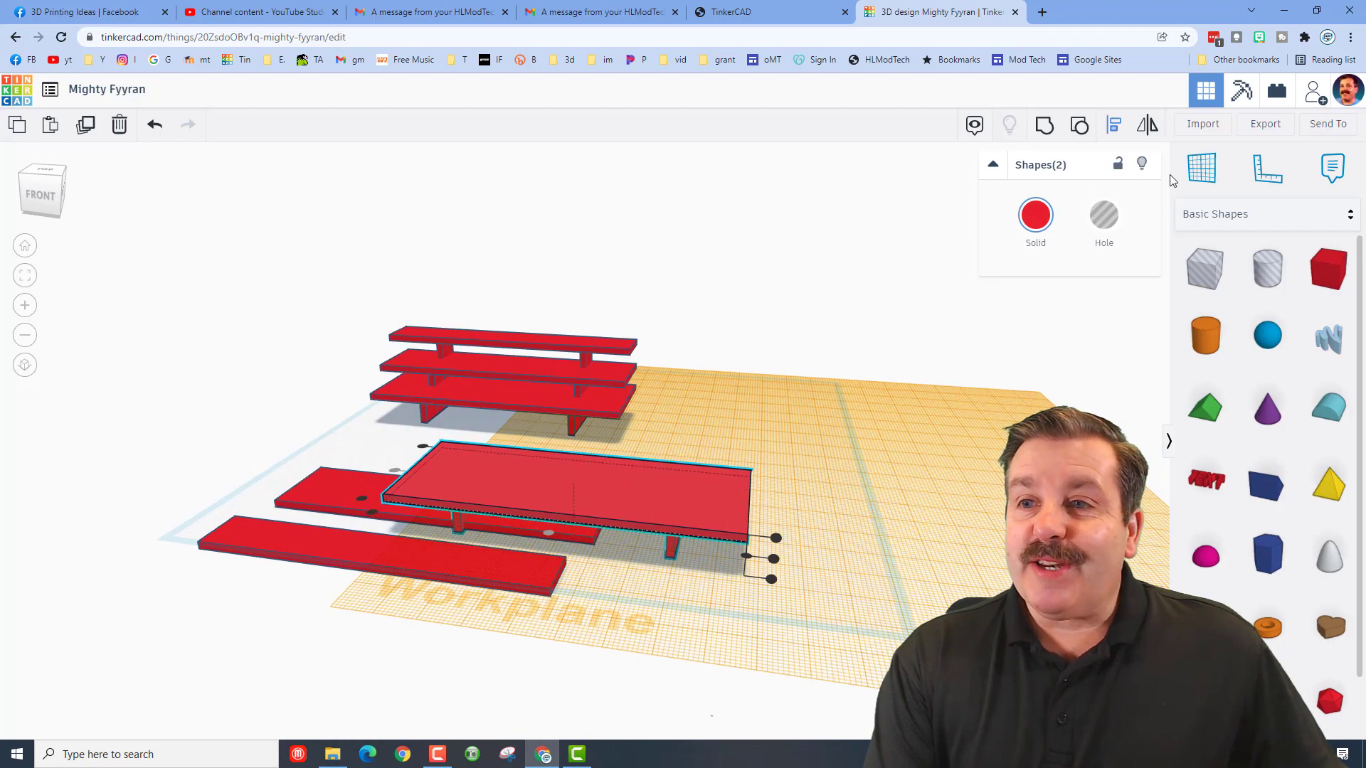
pyautogui.click(694, 488)
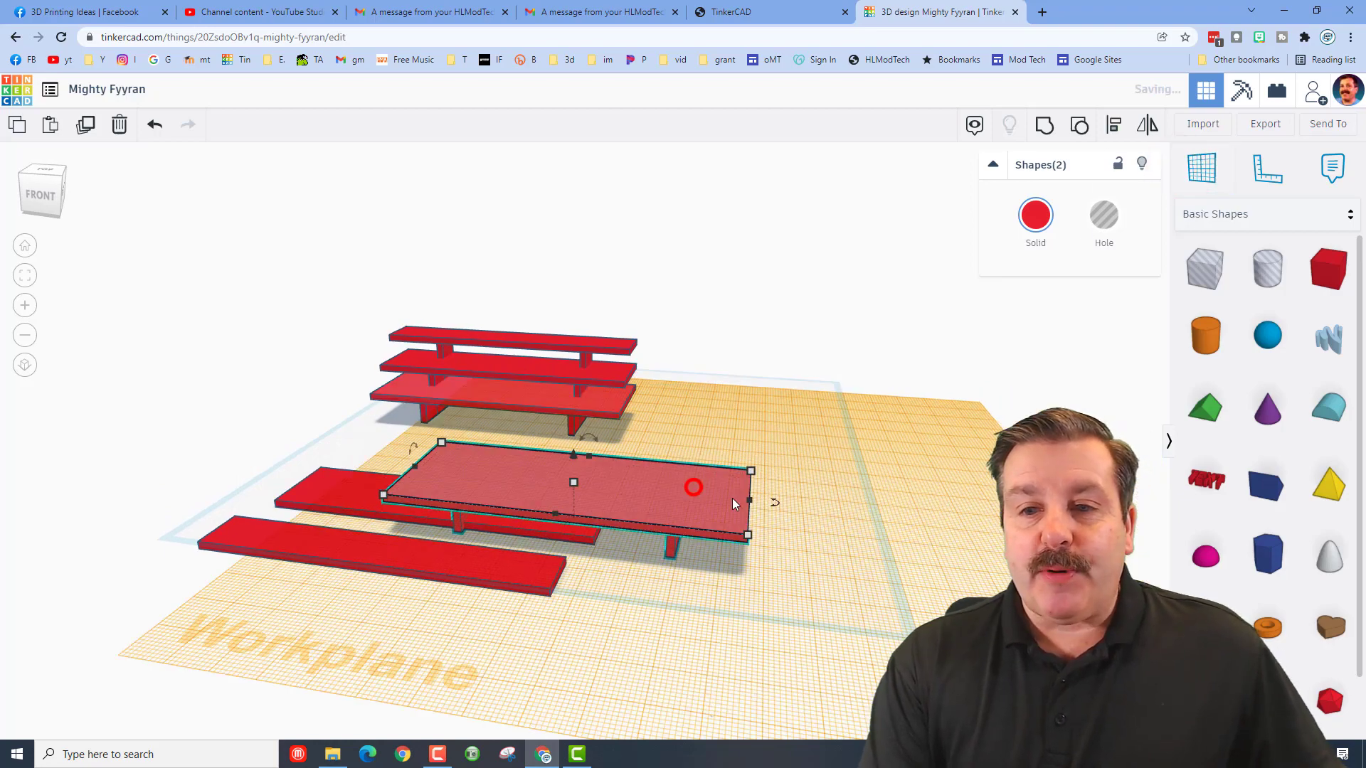
pyautogui.moveTo(695, 555); pyautogui.dragTo(787, 451, button='right')
pyautogui.click(746, 462)
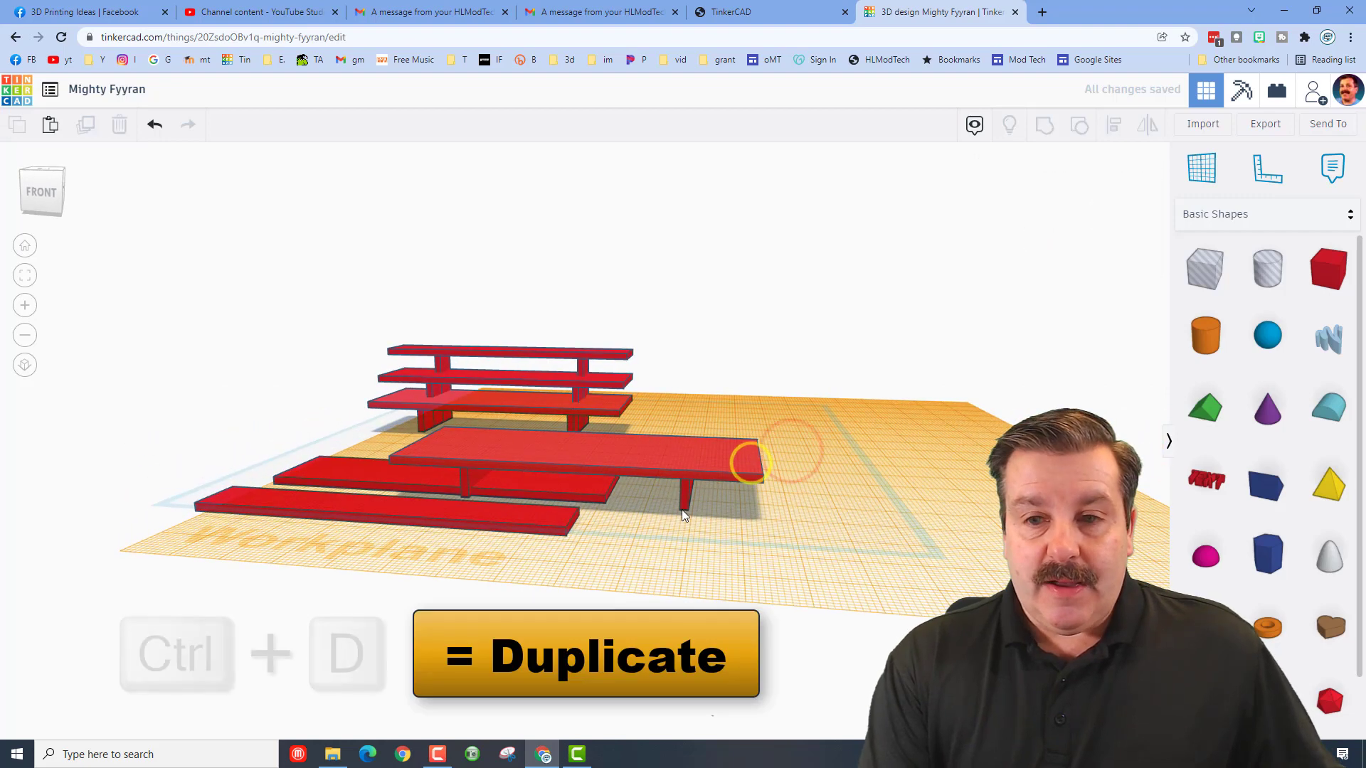
pyautogui.click(682, 507)
pyautogui.hotkey('ctrl', 'd')
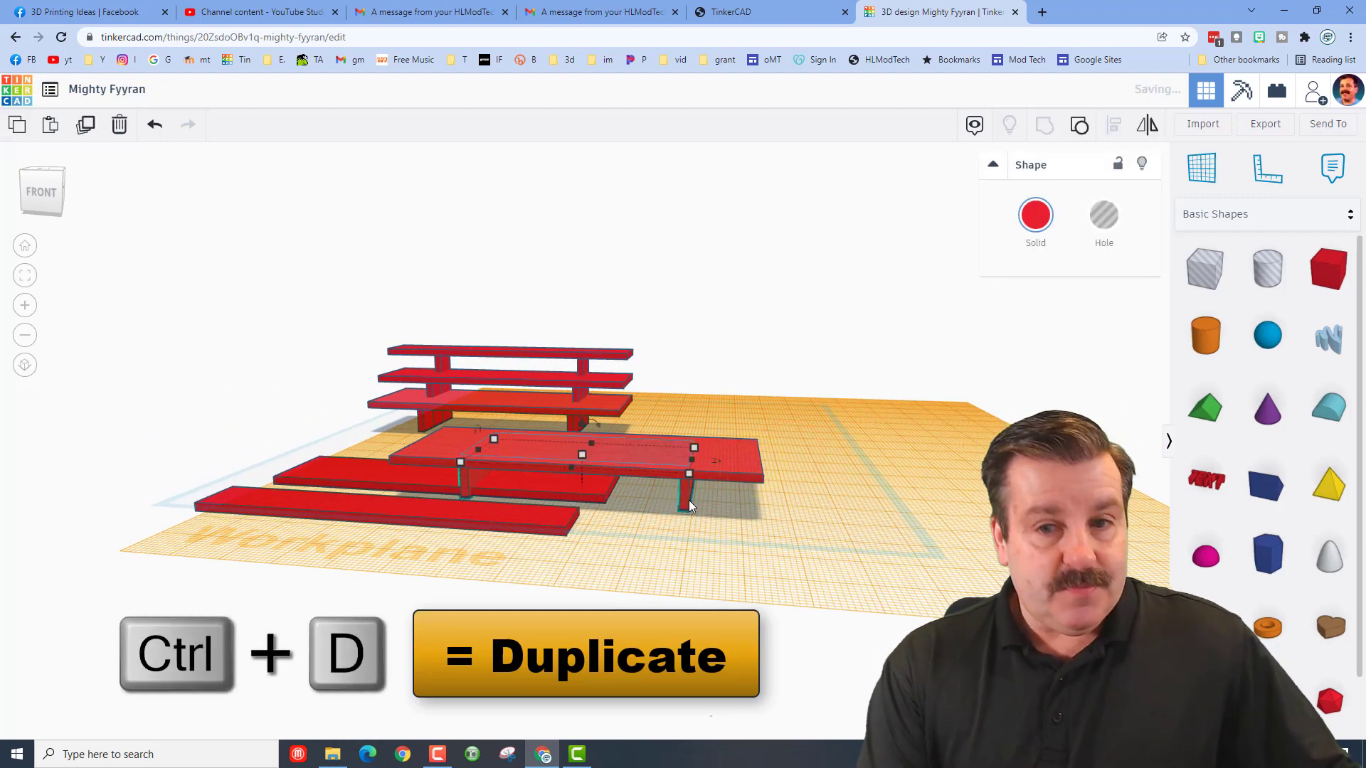
pyautogui.press('d')
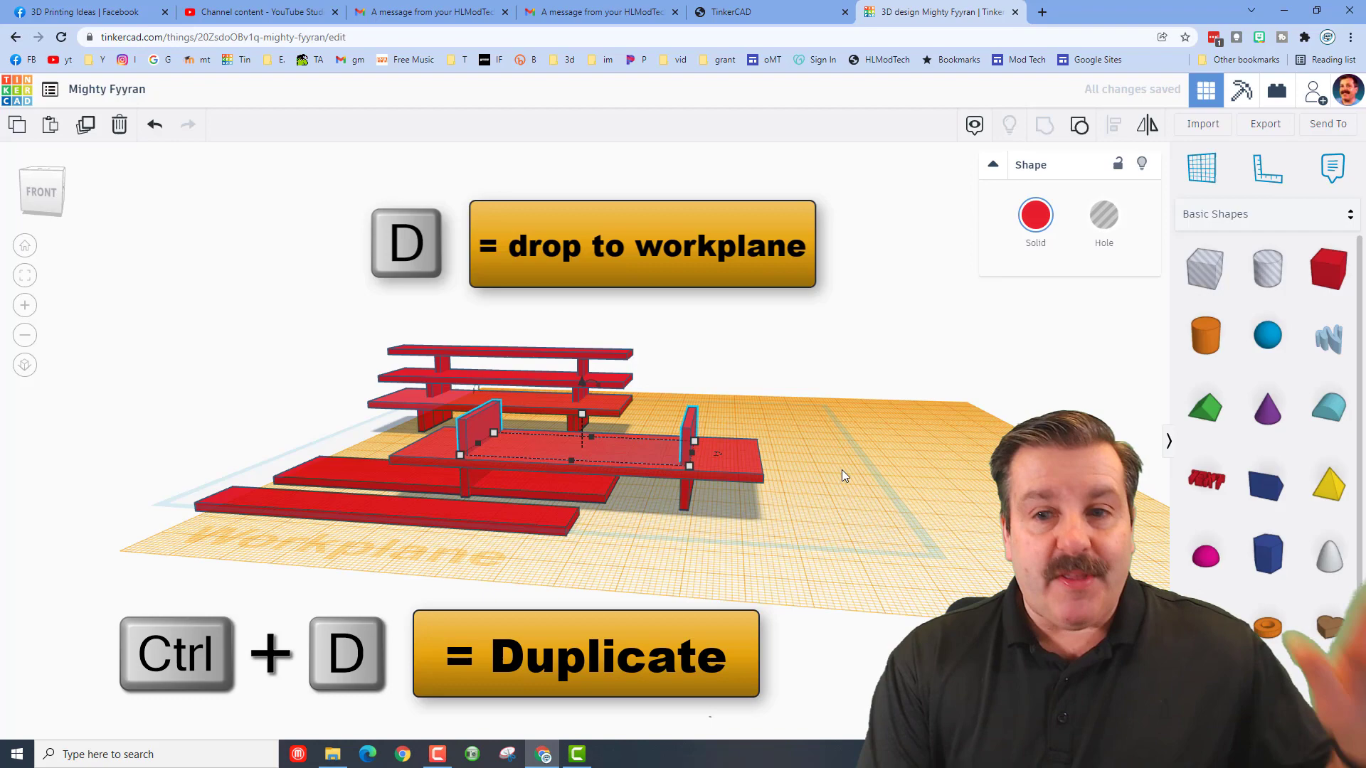
pyautogui.moveTo(842, 475); pyautogui.dragTo(519, 523, button='right')
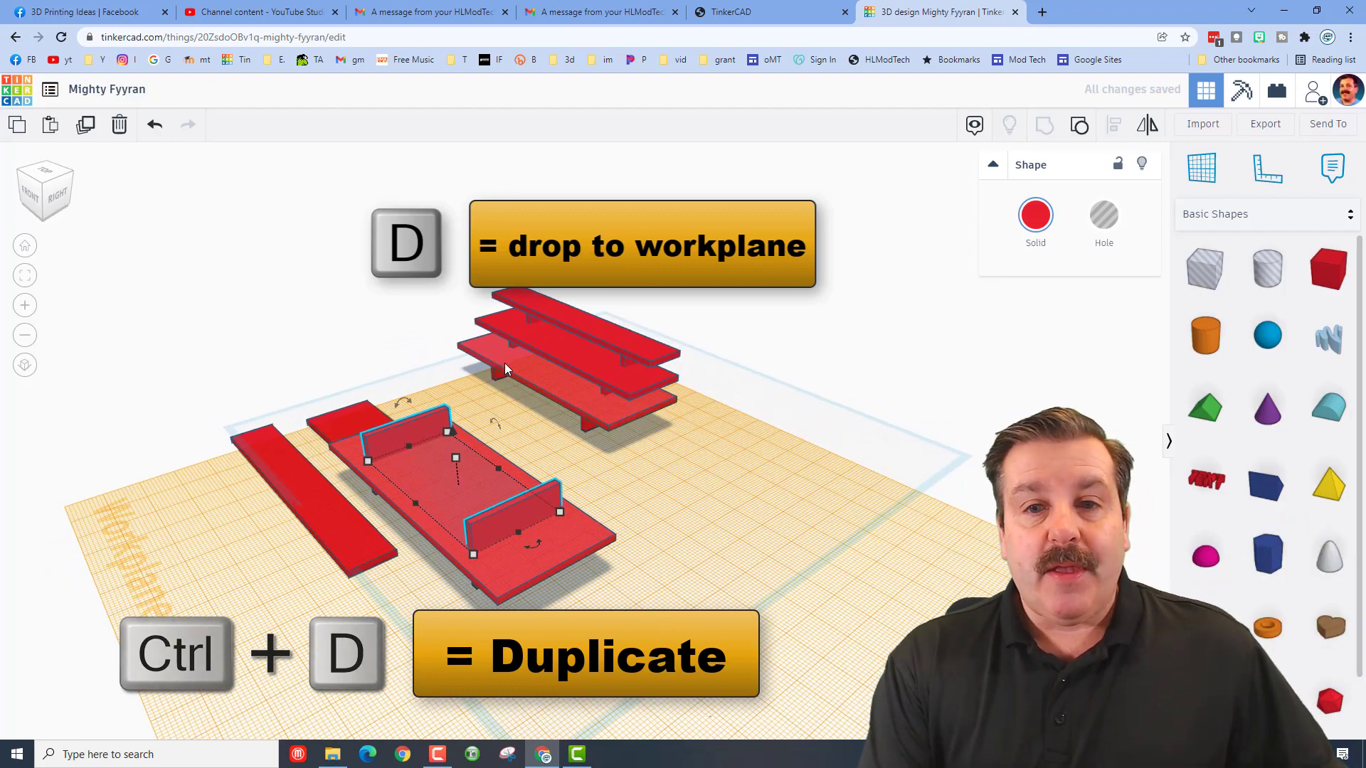
pyautogui.moveTo(414, 502)
pyautogui.mouseDown()
pyautogui.moveTo(428, 514)
pyautogui.moveTo(416, 506)
pyautogui.moveTo(430, 489)
pyautogui.mouseUp()
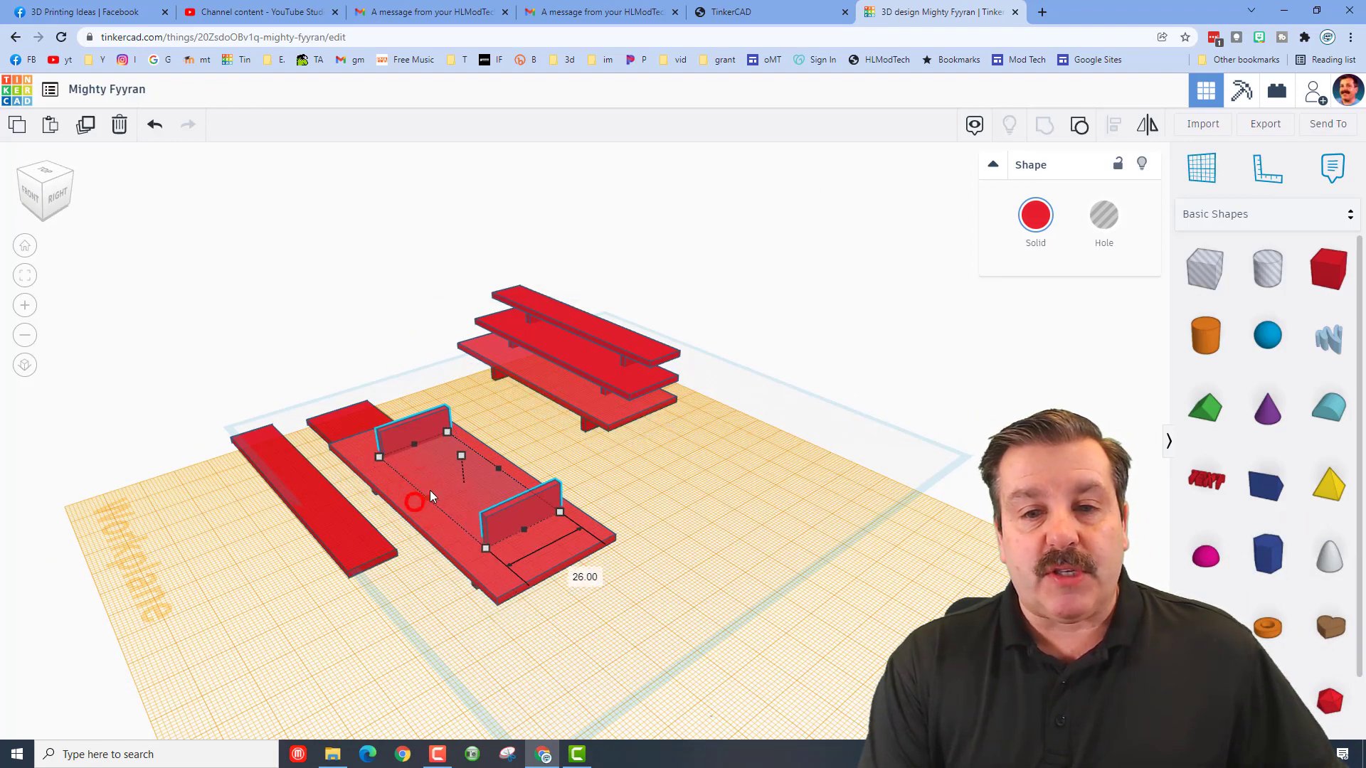
pyautogui.click(587, 574)
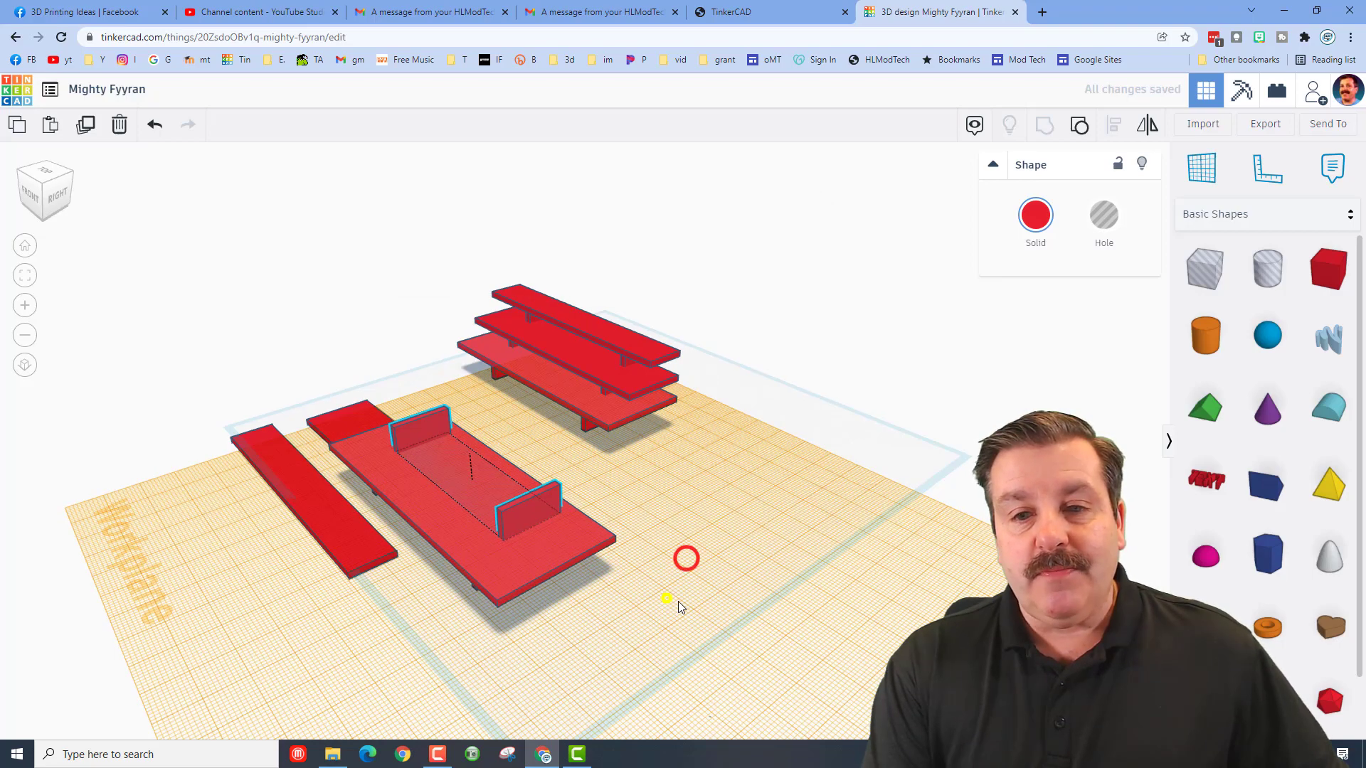
pyautogui.moveTo(678, 601); pyautogui.dragTo(875, 512, button='right')
# - Set a workplane on a support's top and drop the 25 mm plank onto it
pyautogui.click(1200, 169)
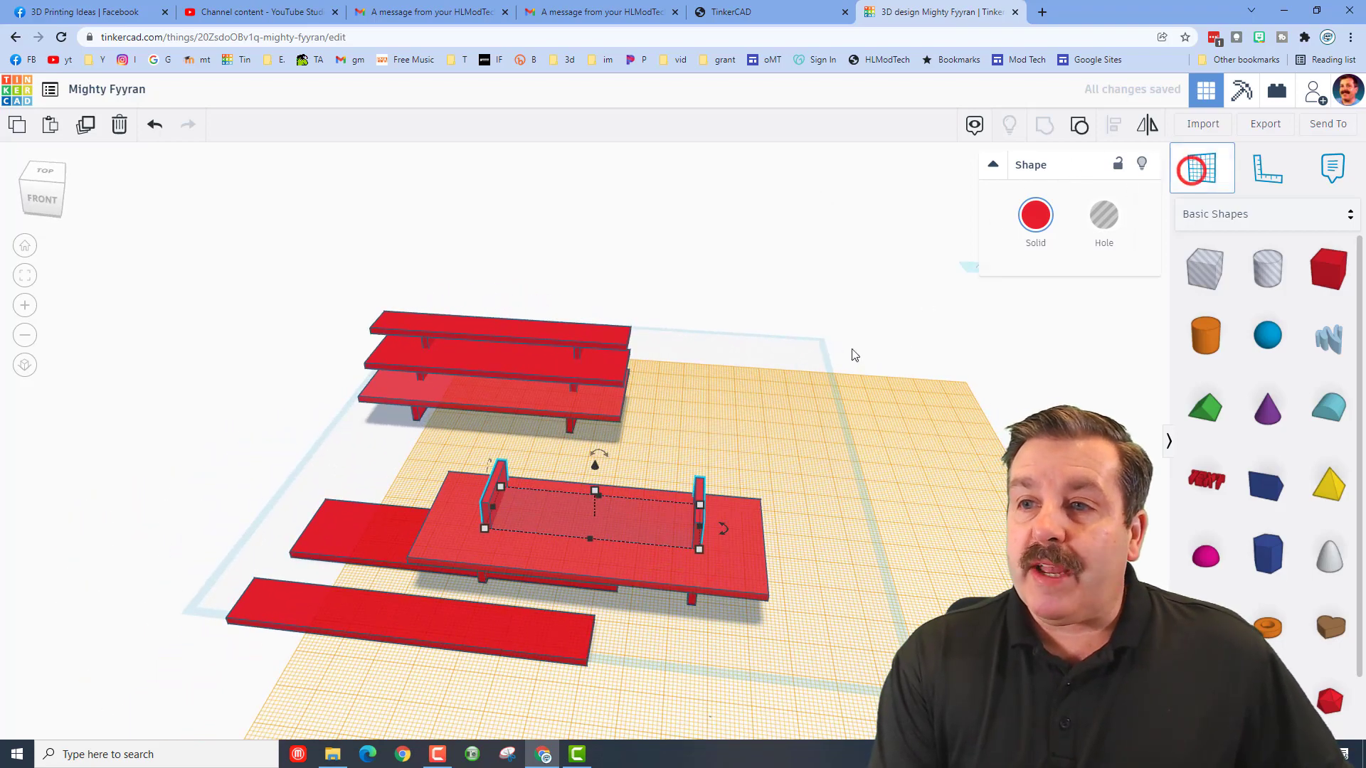
pyautogui.click(699, 493)
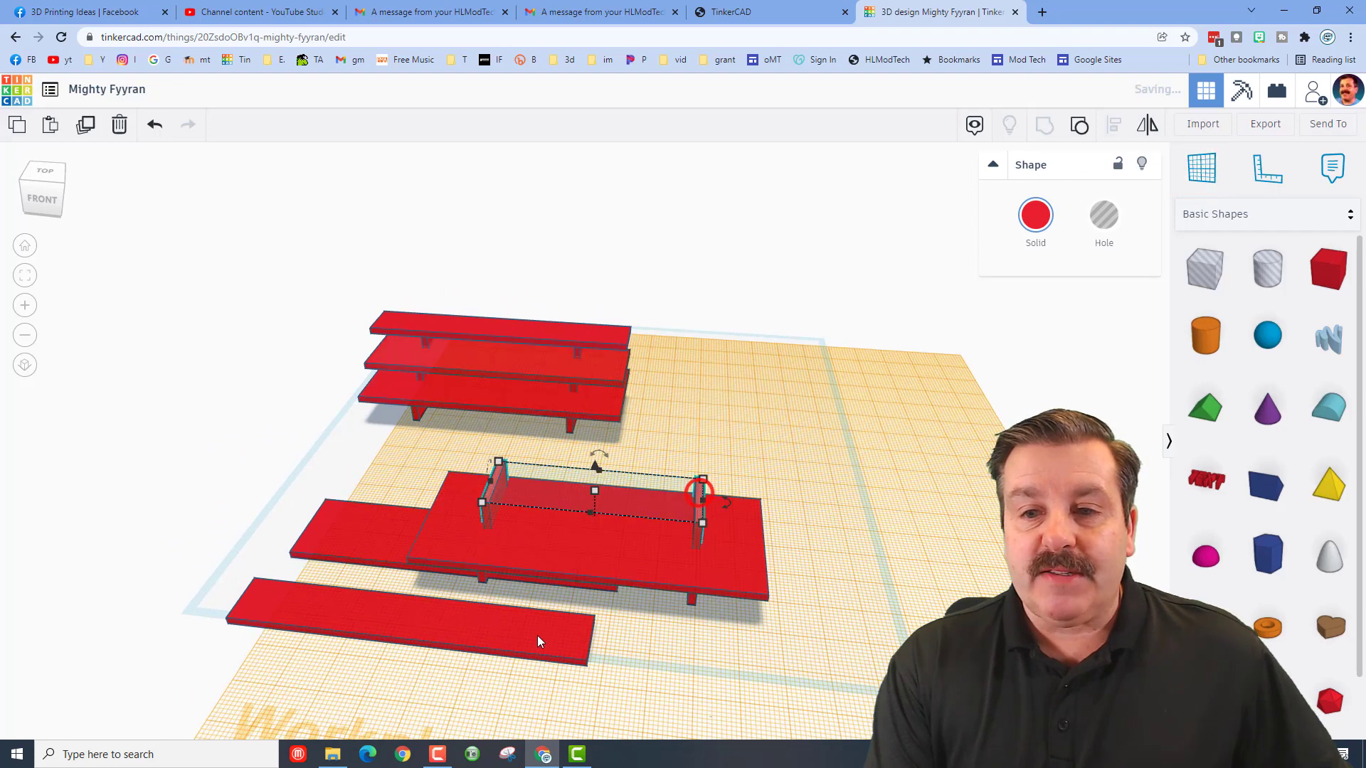
pyautogui.click(409, 540)
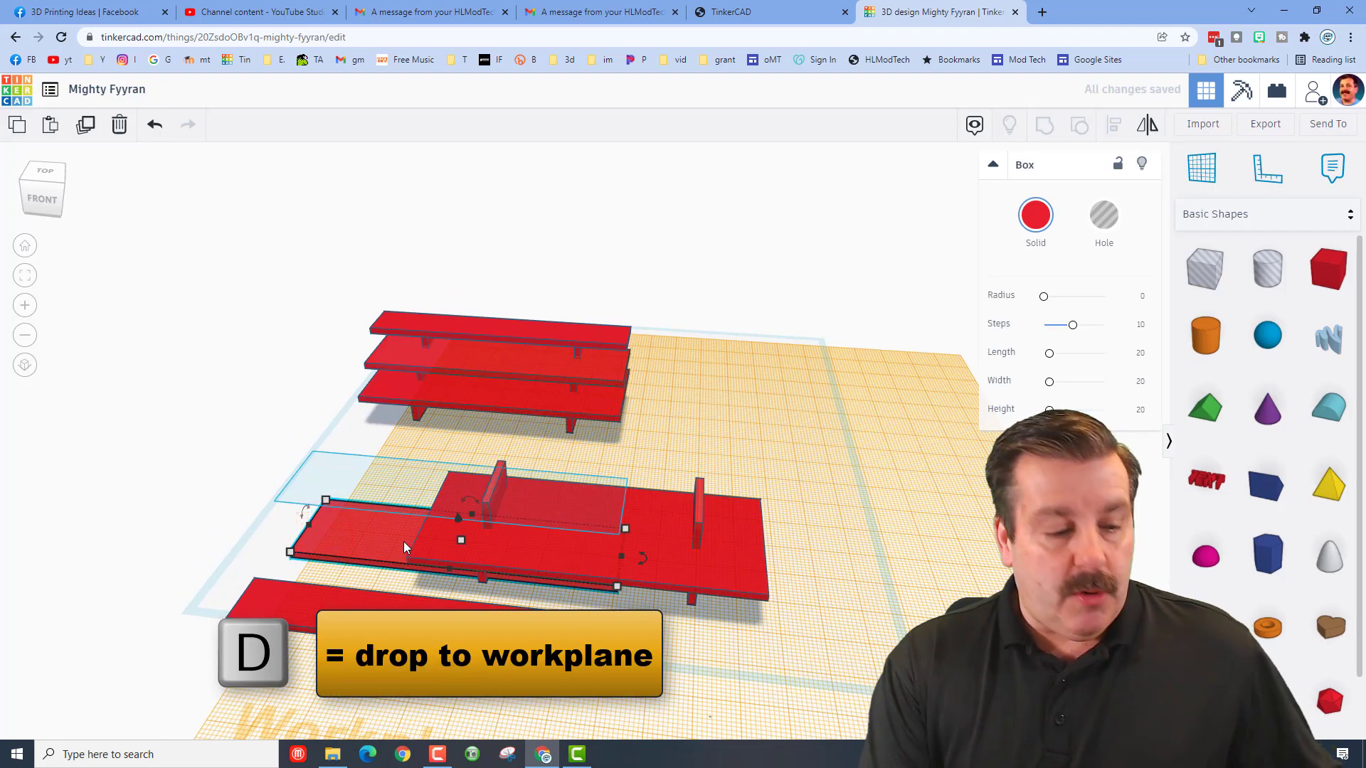
pyautogui.press('d')
pyautogui.click(776, 620)
# - Align the raised plank and supports lengthwise with the lower board
pyautogui.moveTo(760, 452); pyautogui.dragTo(495, 519)
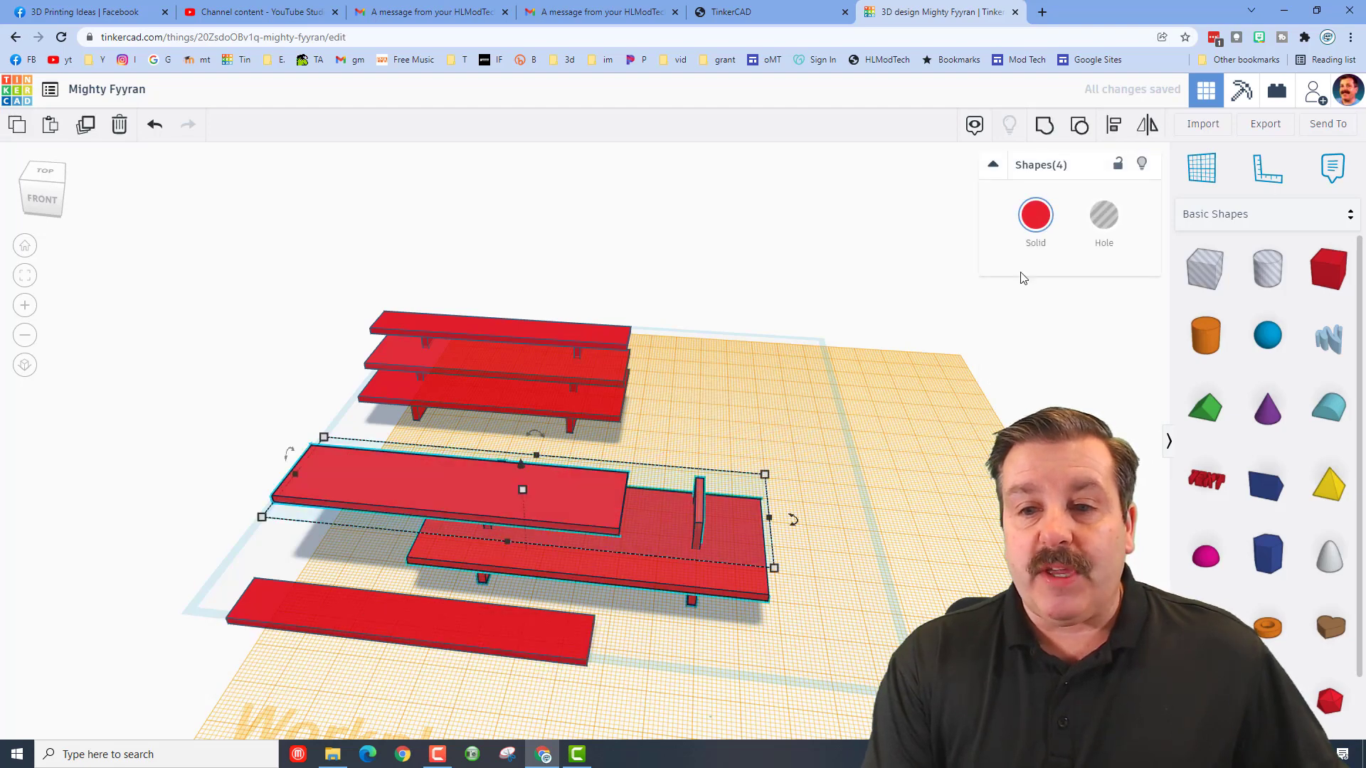
pyautogui.click(1114, 128)
pyautogui.click(584, 573)
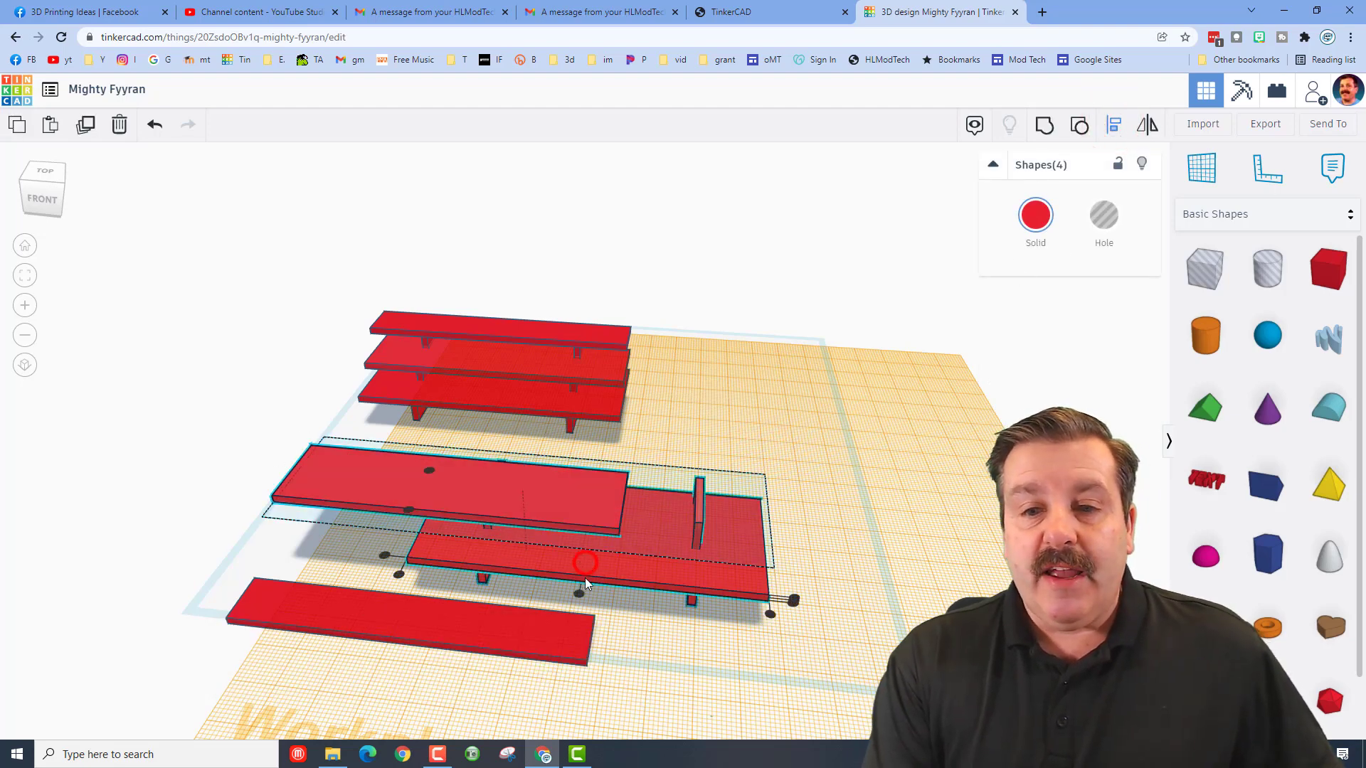
pyautogui.click(577, 594)
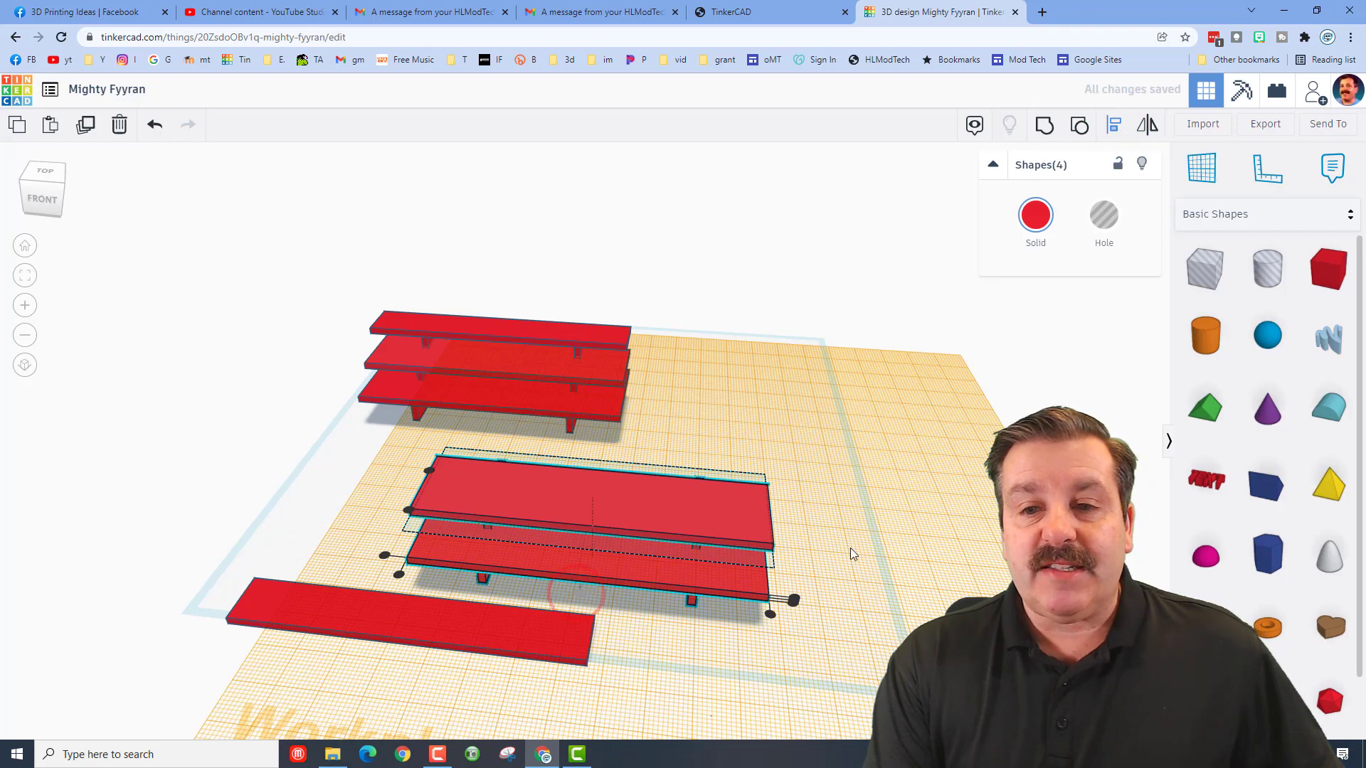
pyautogui.click(867, 530)
pyautogui.moveTo(866, 530); pyautogui.dragTo(729, 522, button='right')
# - Align the middle-tier shapes across the board's width
pyautogui.moveTo(683, 315); pyautogui.dragTo(747, 555)
pyautogui.click(1104, 125)
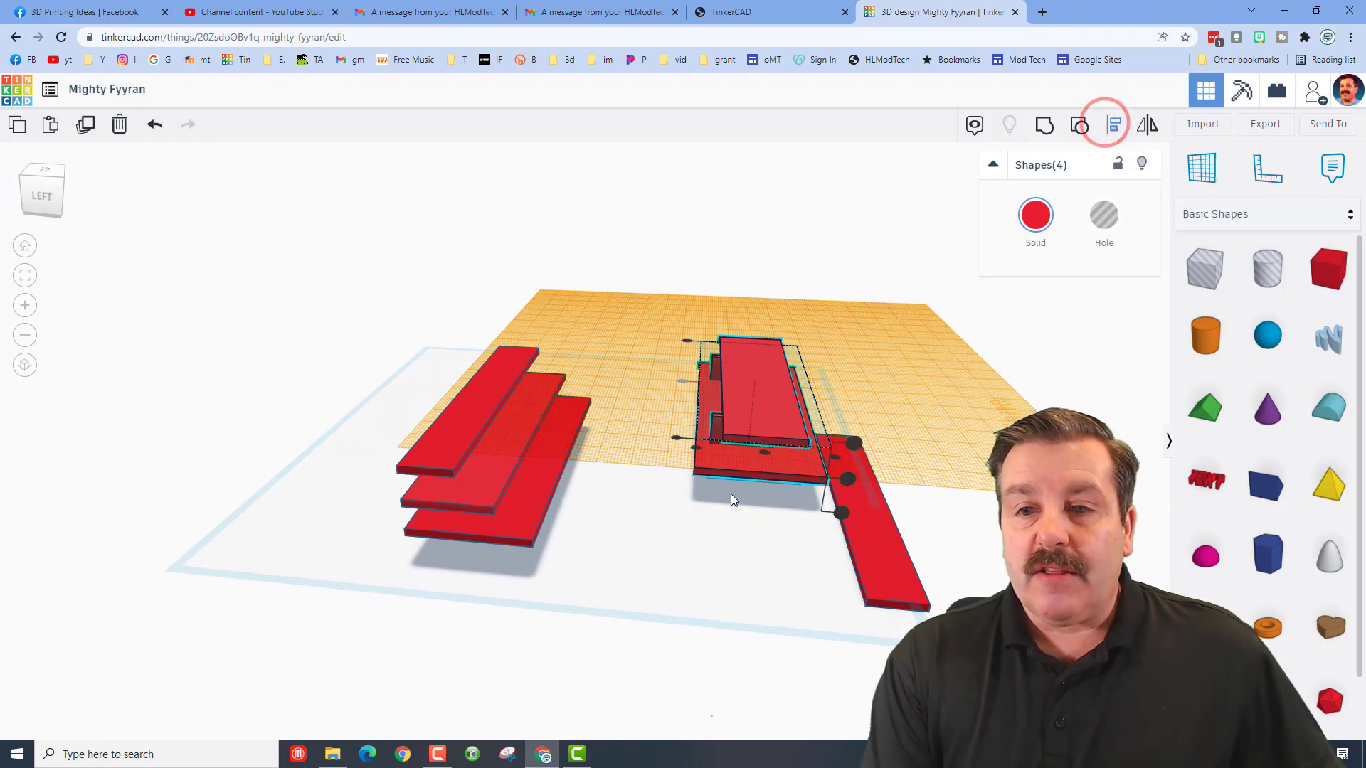
pyautogui.click(693, 478)
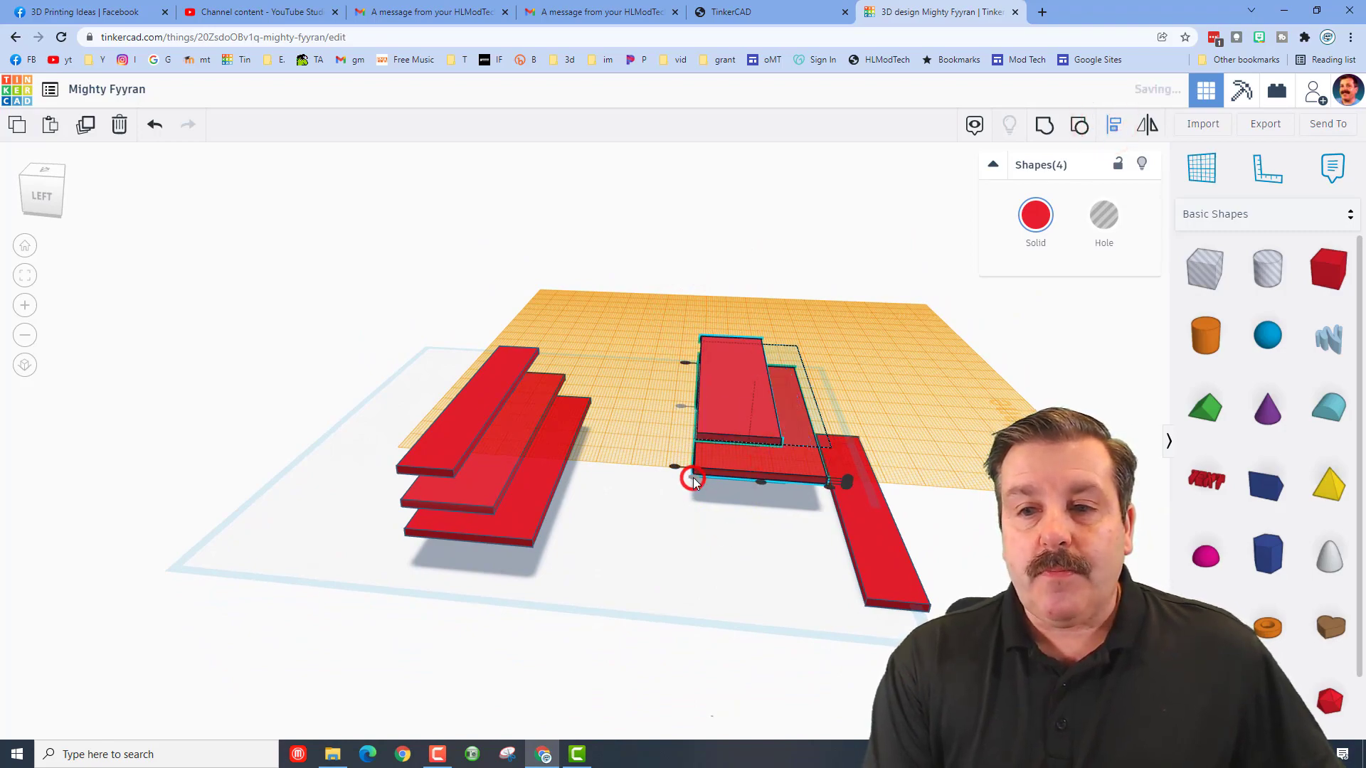
pyautogui.click(742, 525)
pyautogui.moveTo(801, 521); pyautogui.dragTo(741, 459, button='right')
pyautogui.click(778, 463)
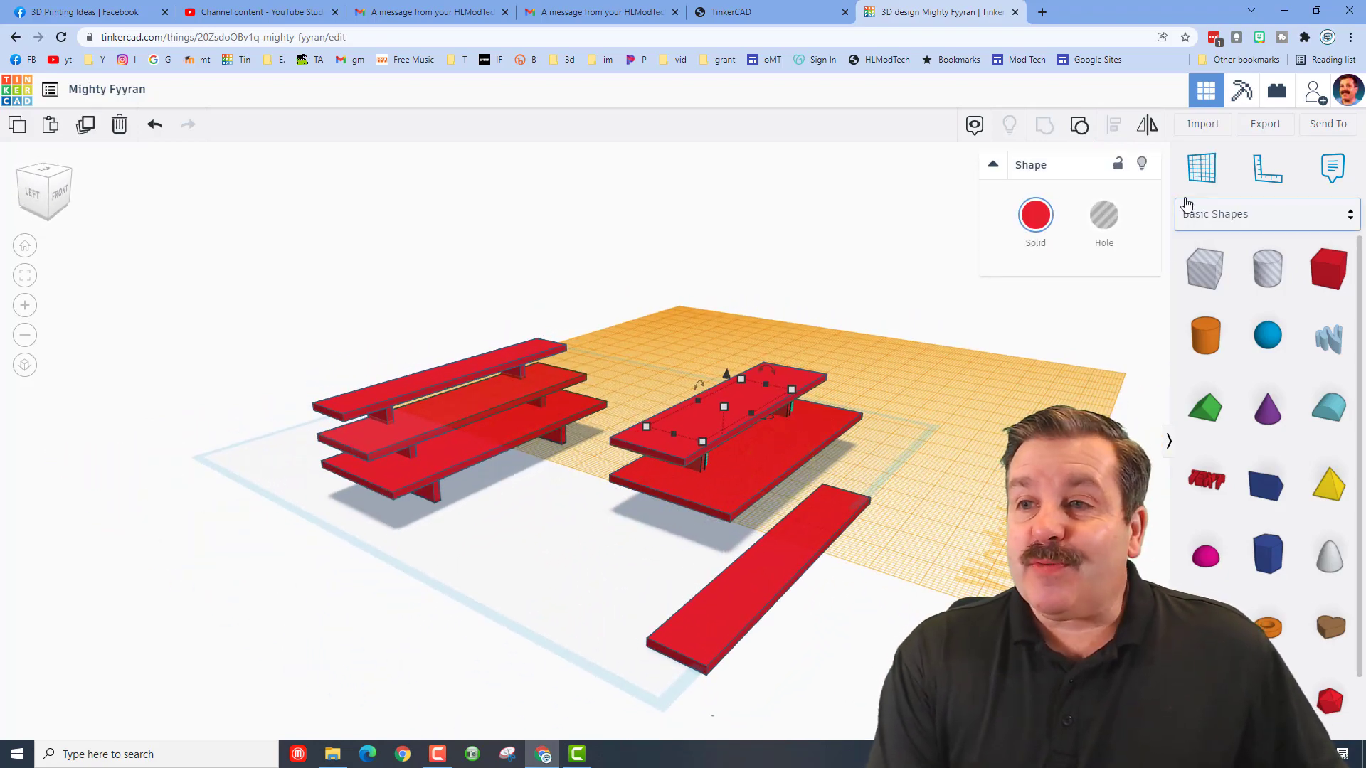
# - Copy the supports onto the raised 25 mm board, 10 mm from its edge
pyautogui.click(1202, 165)
pyautogui.click(731, 424)
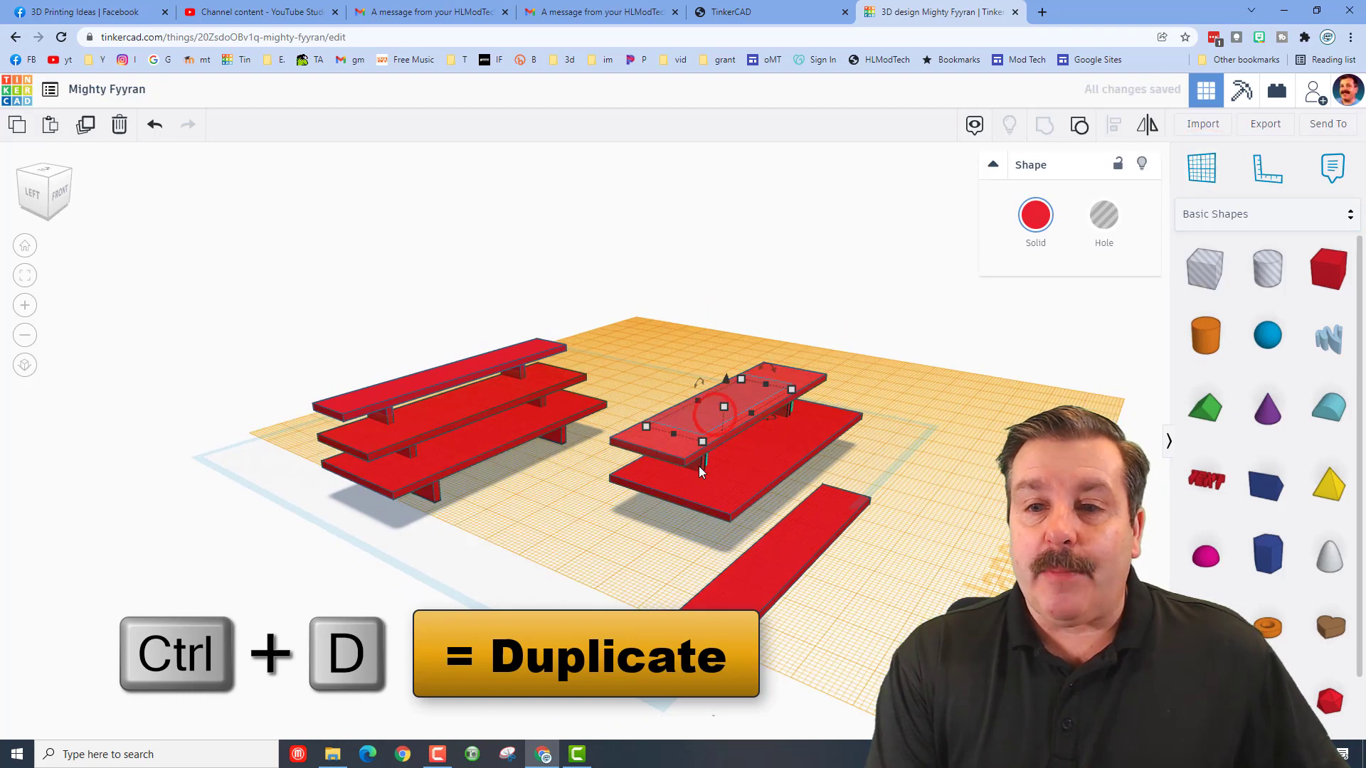
pyautogui.hotkey('ctrl', 'd')
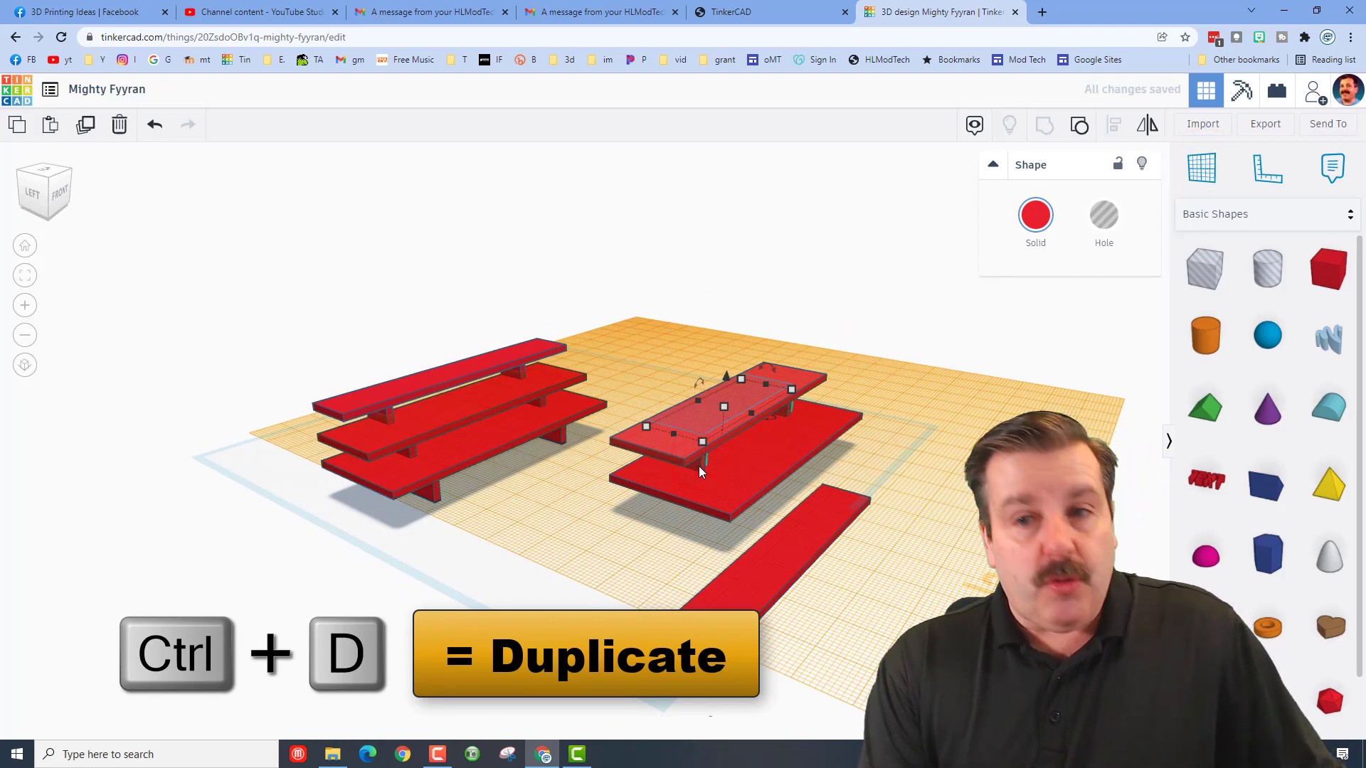
pyautogui.press('d')
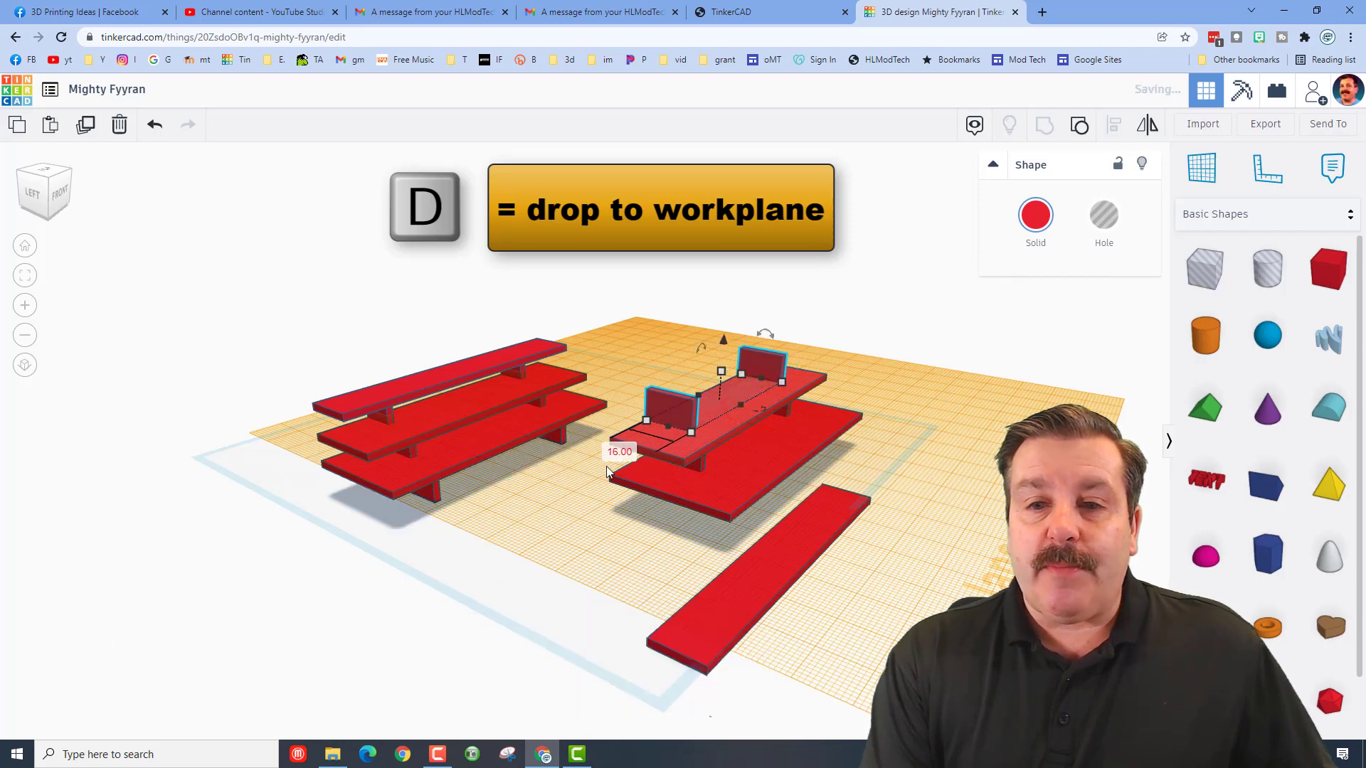
pyautogui.click(620, 451)
pyautogui.write('10')
pyautogui.press('Return')
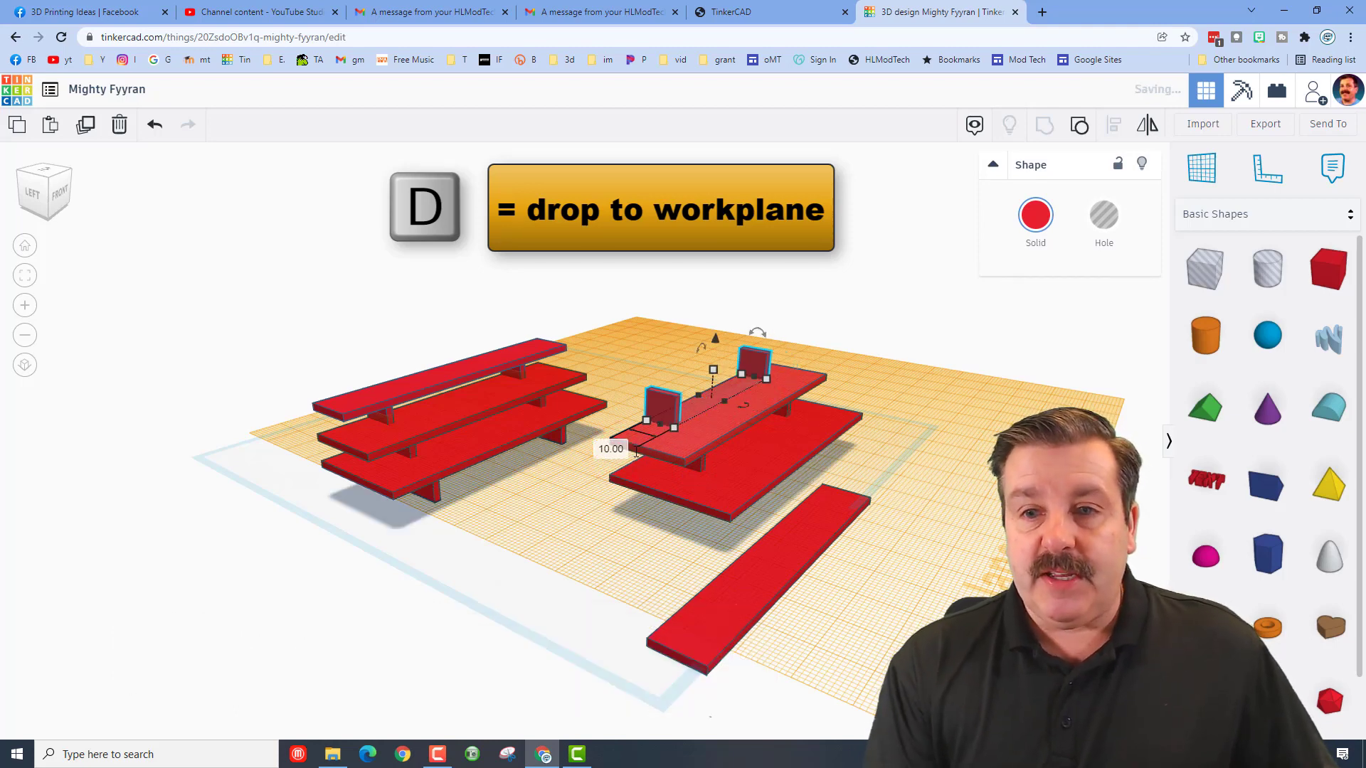
pyautogui.moveTo(745, 582); pyautogui.dragTo(960, 391, button='right')
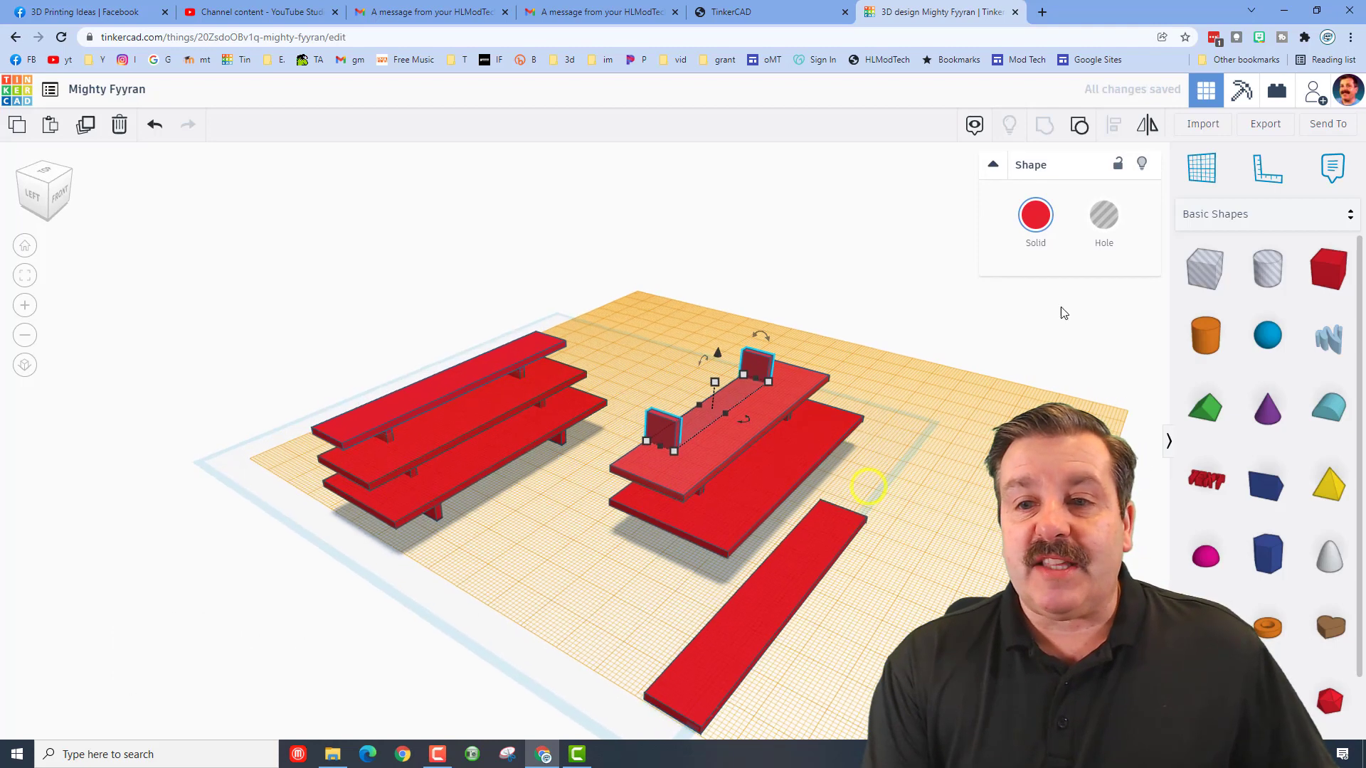
# - Set a workplane on the new supports and drop the 15 mm board onto it
pyautogui.click(1187, 171)
pyautogui.click(759, 354)
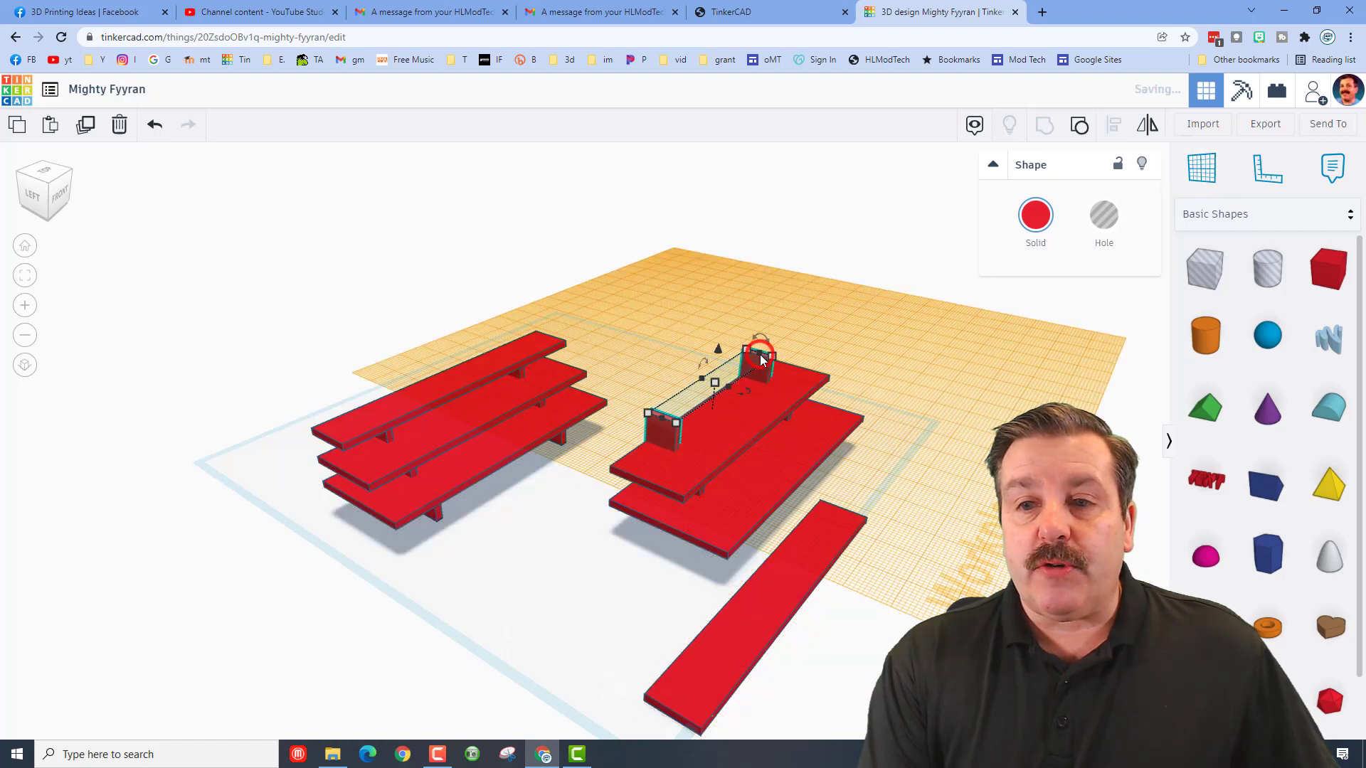
pyautogui.click(752, 604)
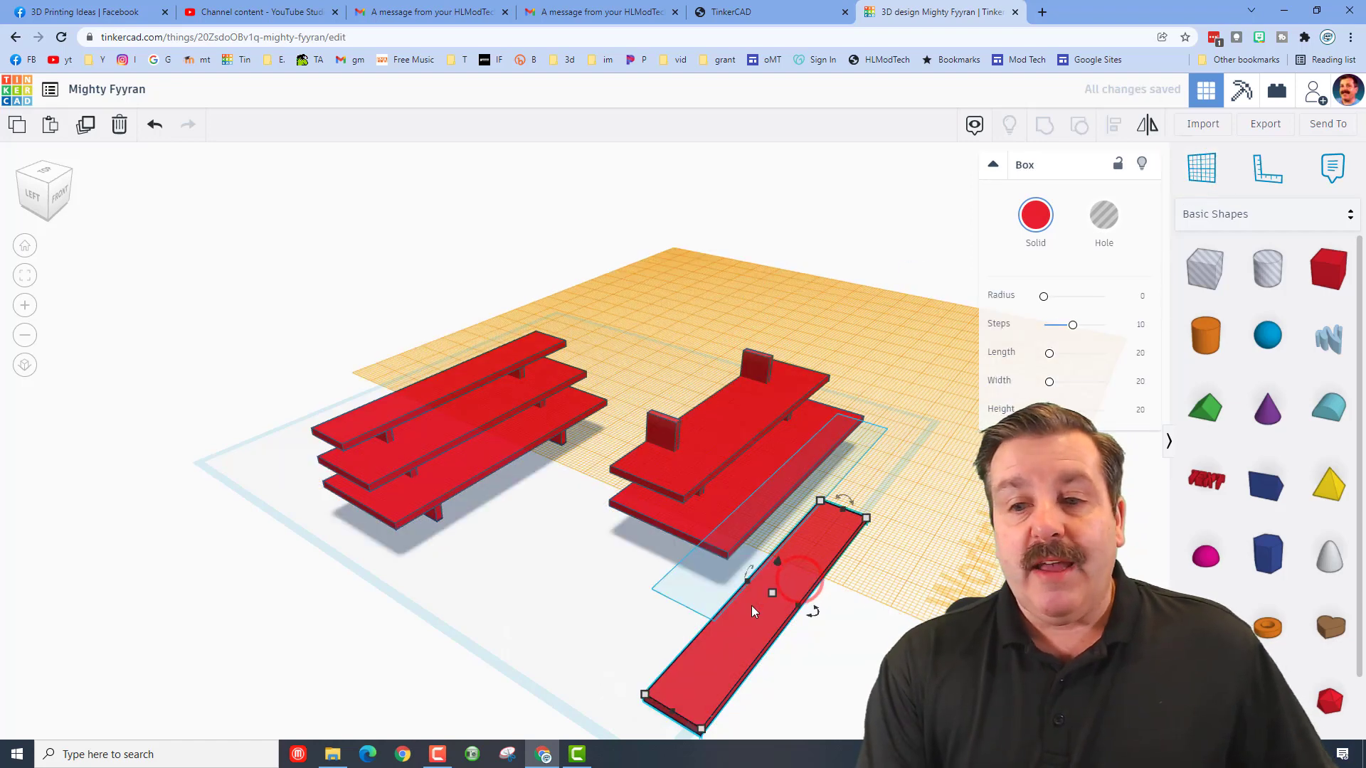
pyautogui.press('d')
pyautogui.moveTo(754, 608); pyautogui.dragTo(455, 412, button='right')
pyautogui.hotkey('ctrl', 'z')
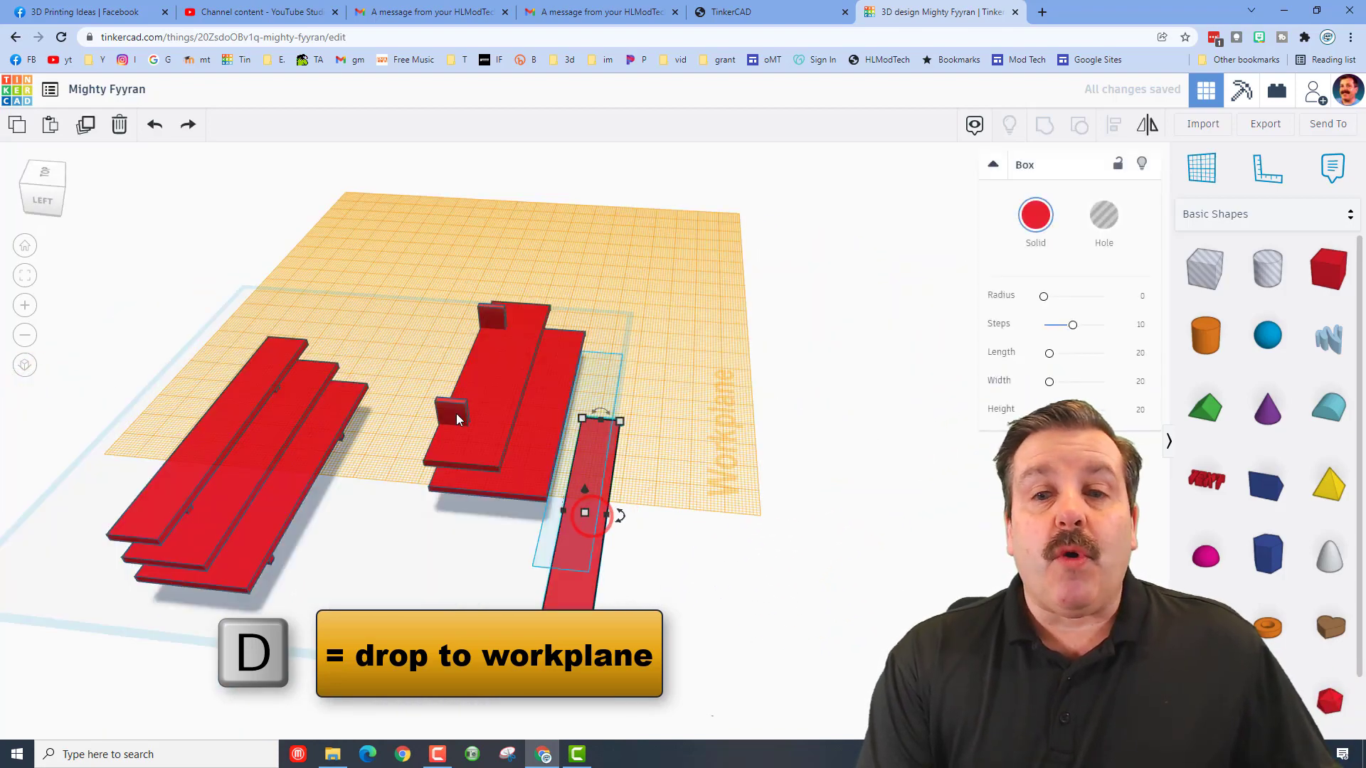
pyautogui.press('d')
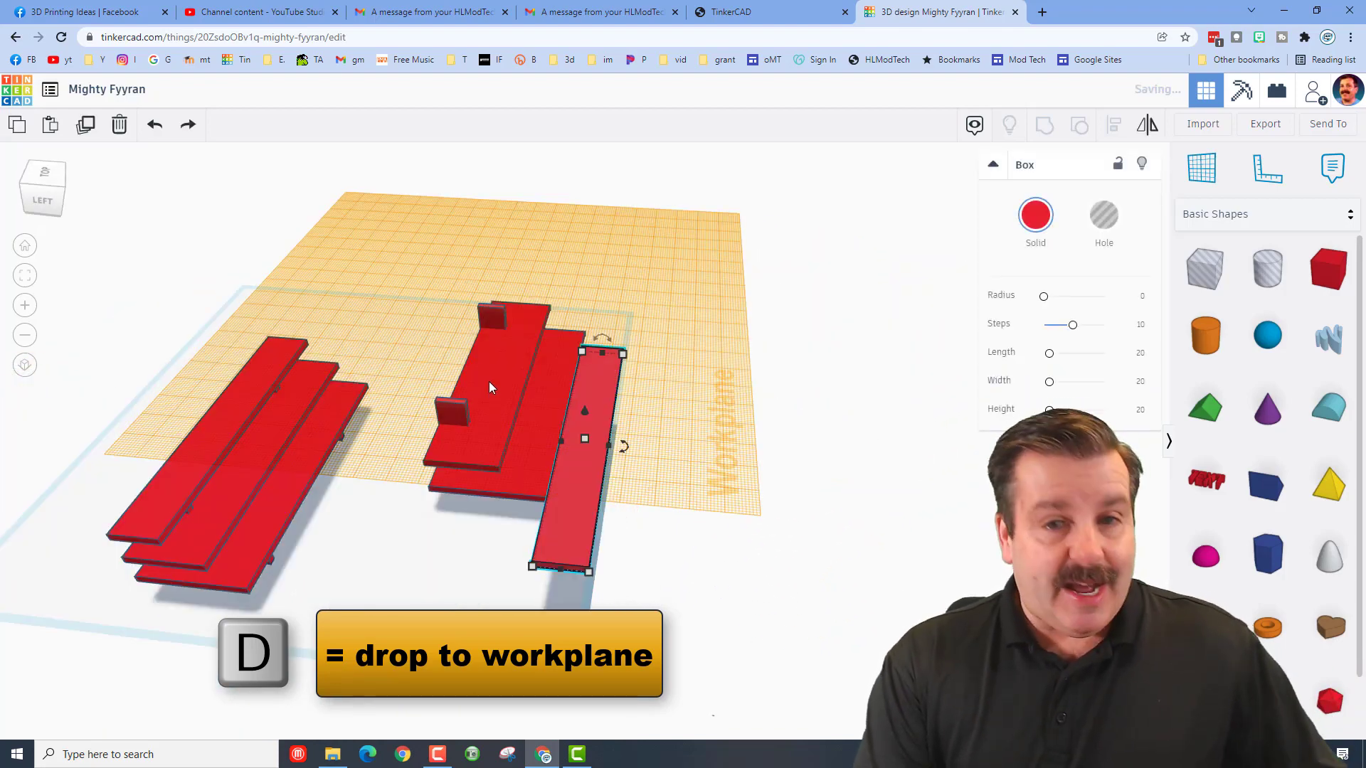
# - Align all six pieces of the new stand to the top board
pyautogui.moveTo(613, 445); pyautogui.dragTo(416, 292)
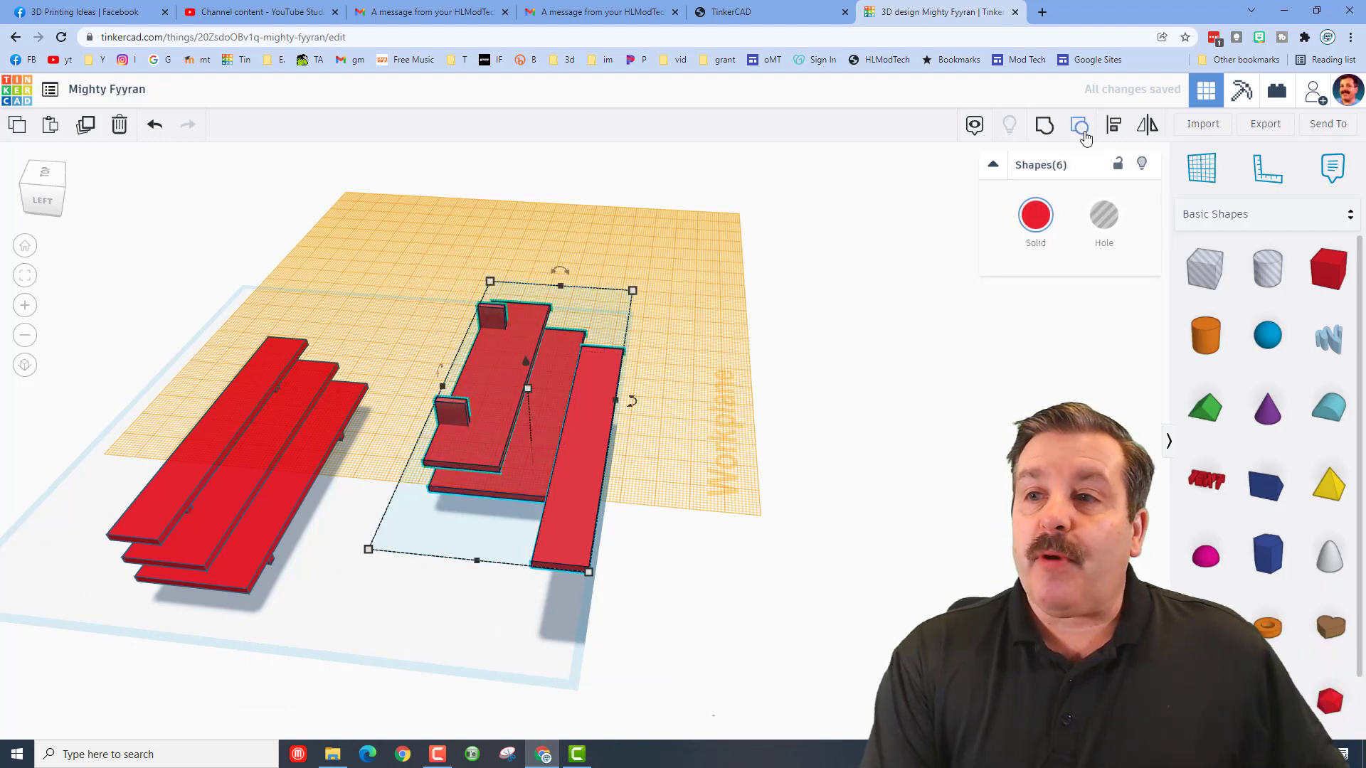
pyautogui.click(1109, 126)
pyautogui.click(508, 355)
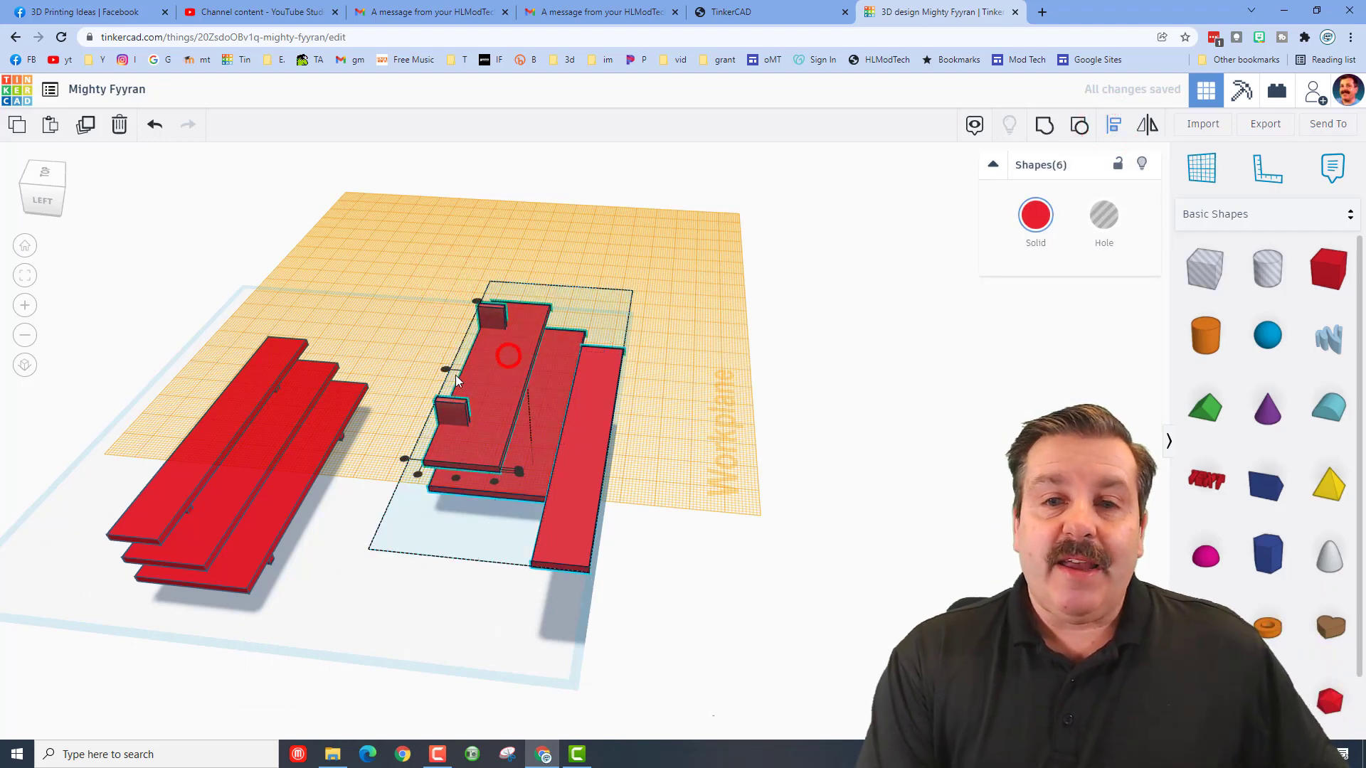
pyautogui.click(446, 369)
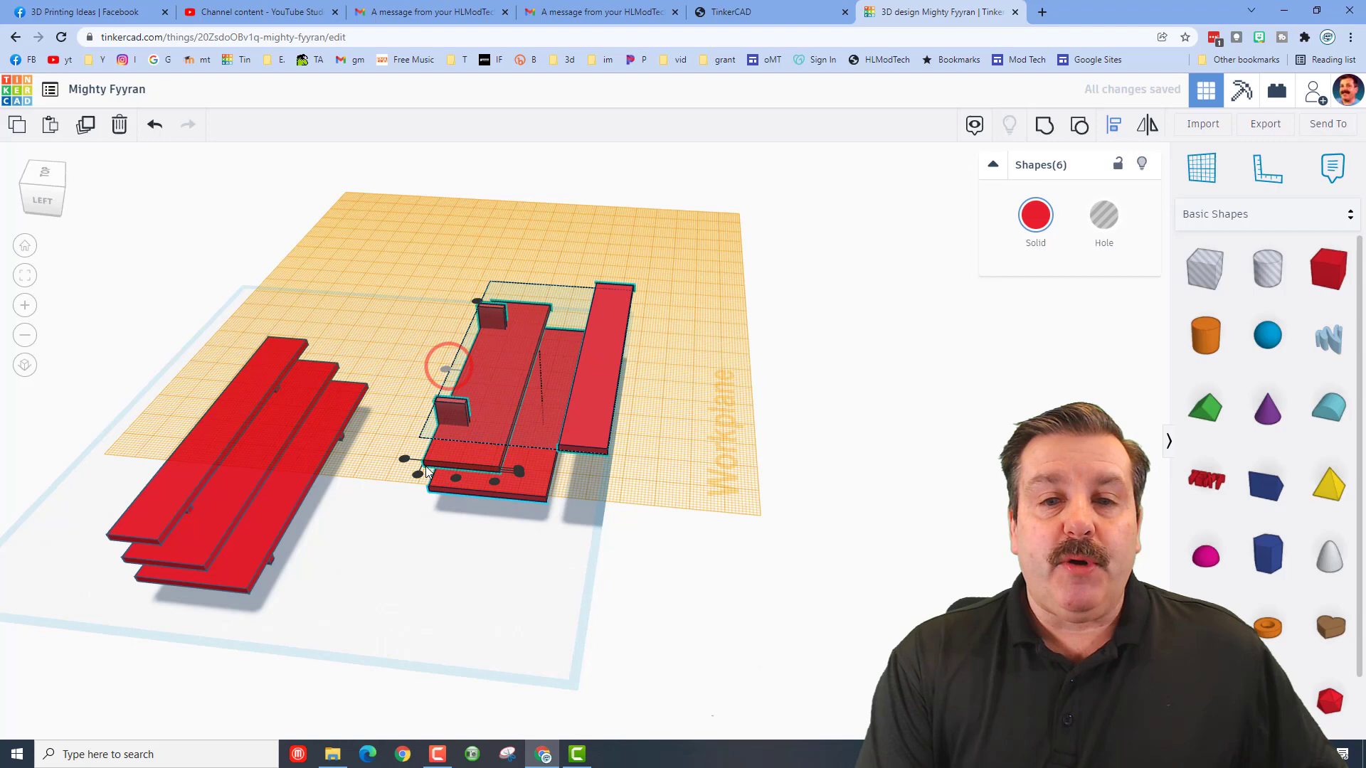
pyautogui.click(415, 475)
pyautogui.click(634, 482)
pyautogui.moveTo(634, 481); pyautogui.dragTo(567, 446, button='right')
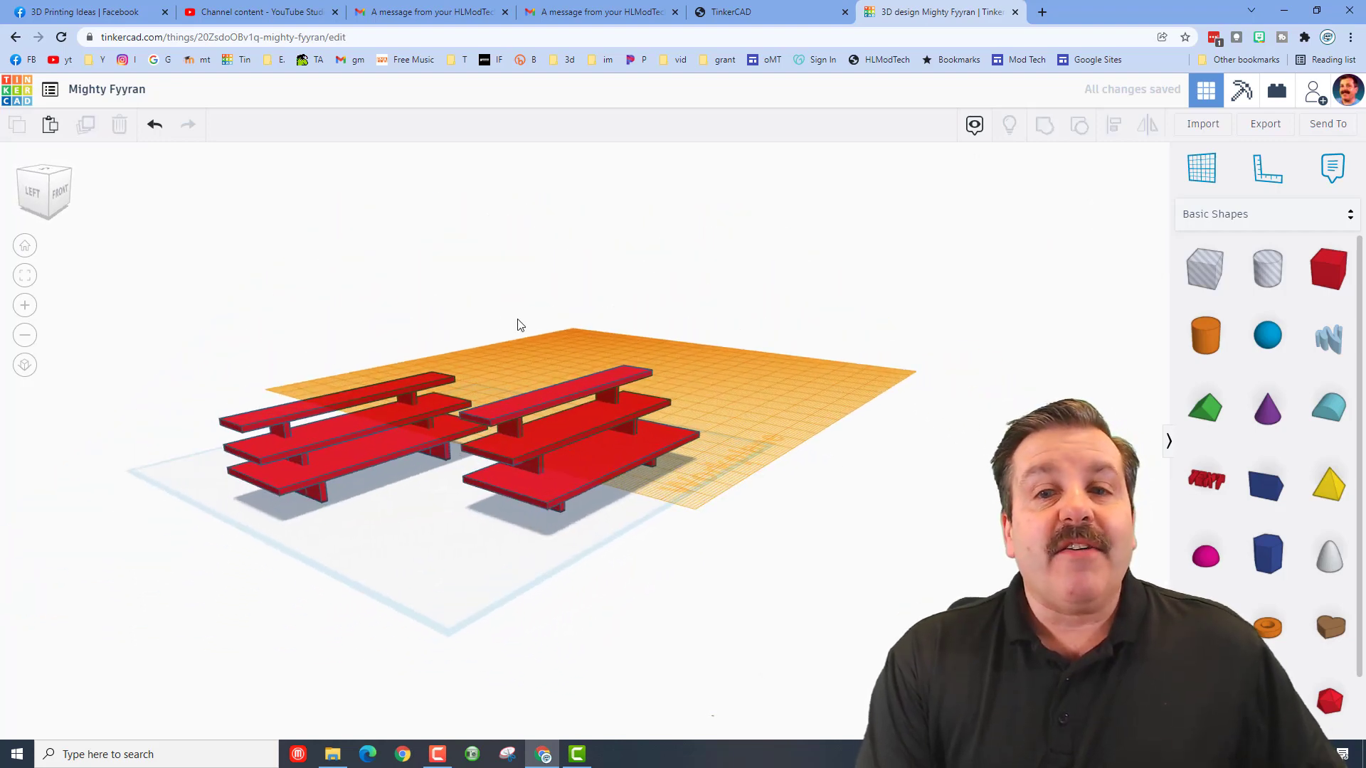
pyautogui.moveTo(543, 339); pyautogui.dragTo(629, 524)
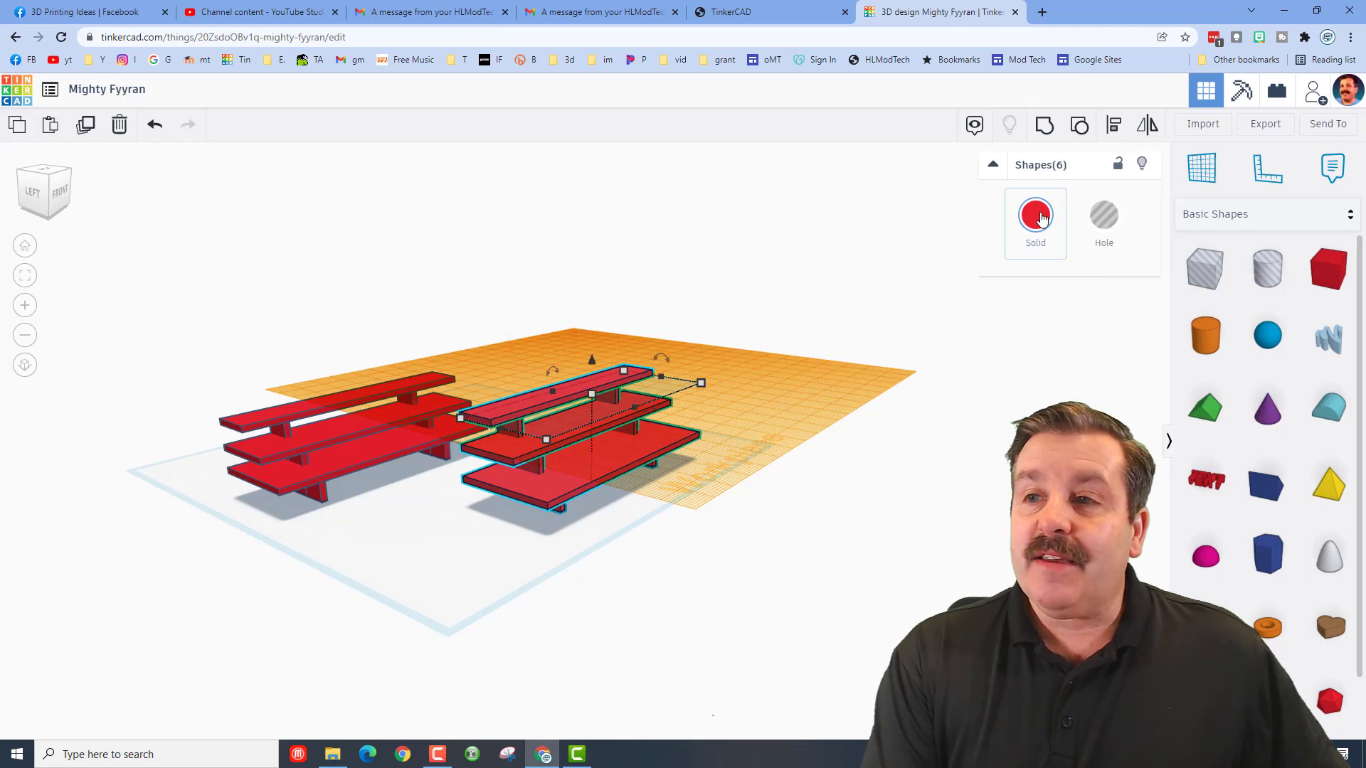
# - Colour the six-piece stand solid white, reset the workplane to the default grid, and view from the front
pyautogui.click(1065, 249)
pyautogui.click(1276, 321)
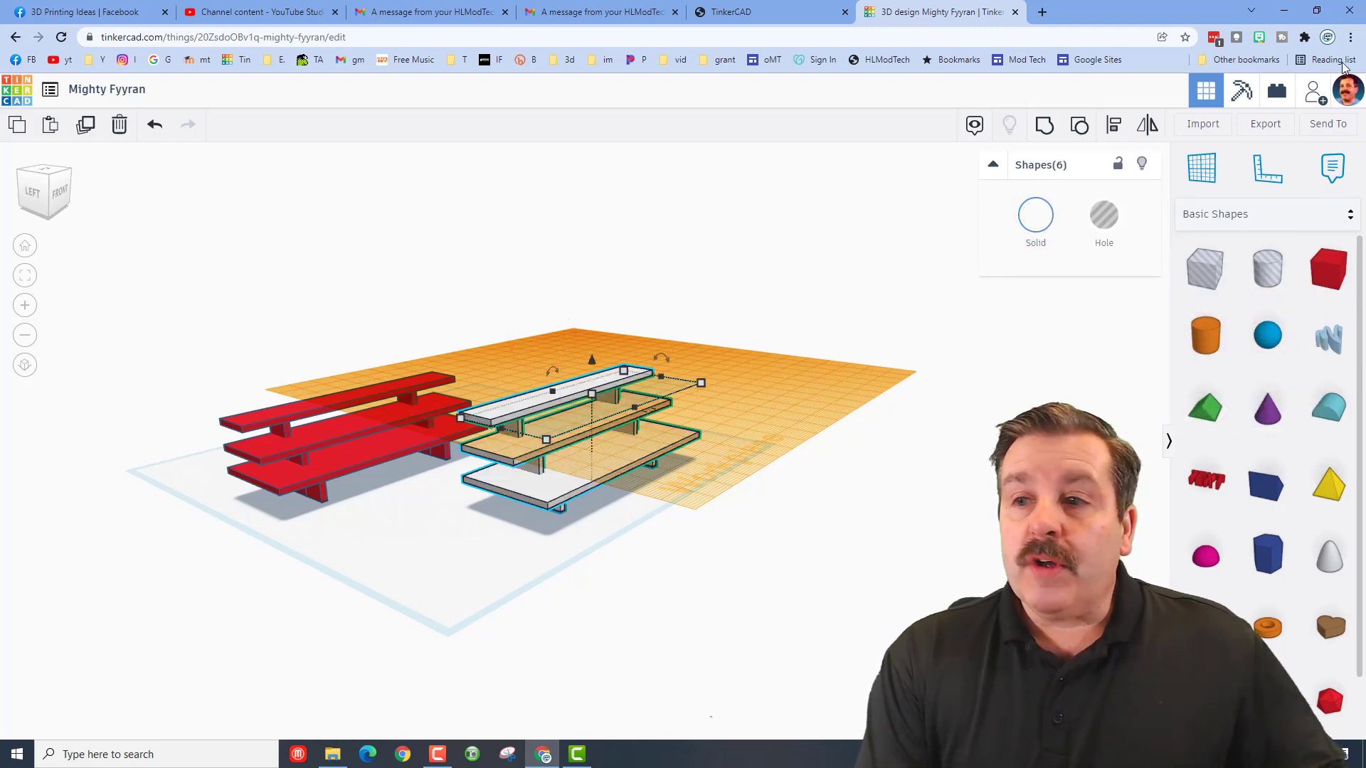
pyautogui.click(1202, 168)
pyautogui.click(523, 548)
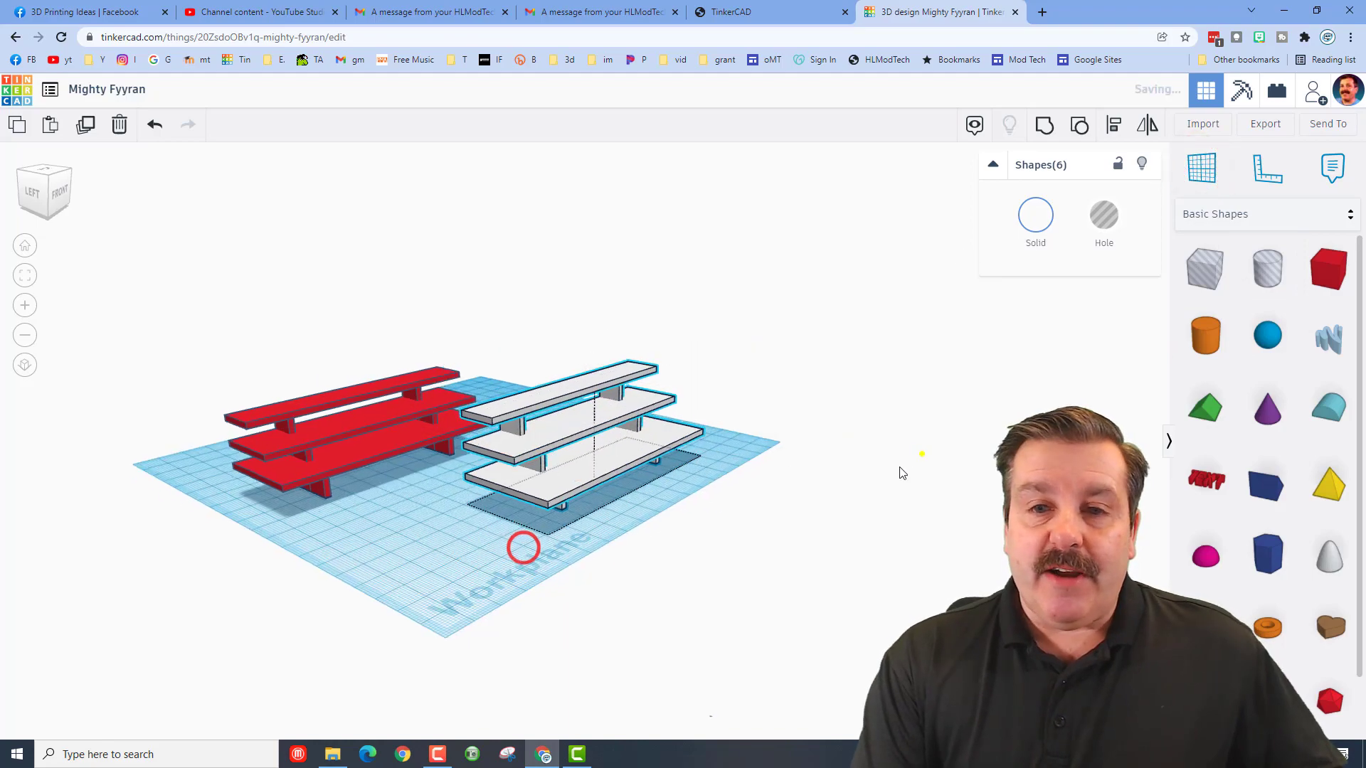
pyautogui.moveTo(902, 473); pyautogui.dragTo(707, 459, button='right')
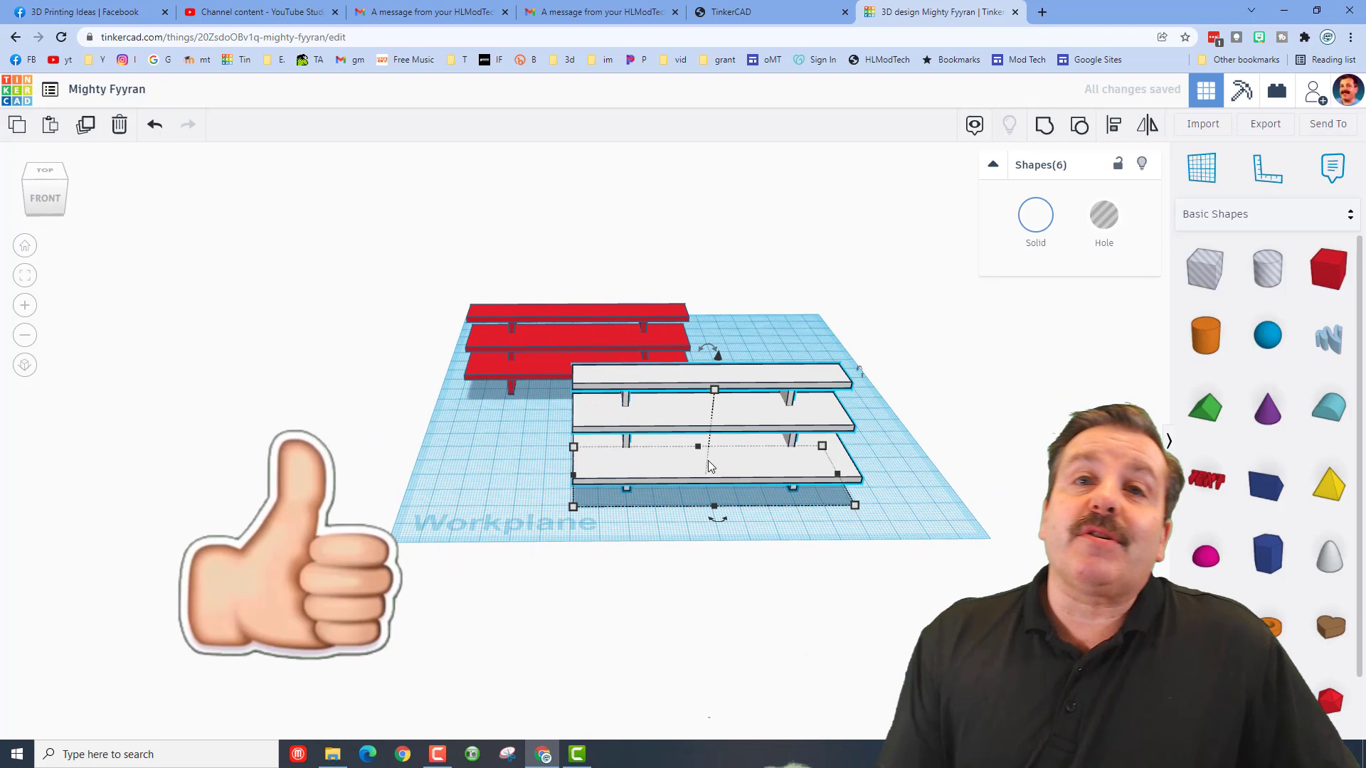